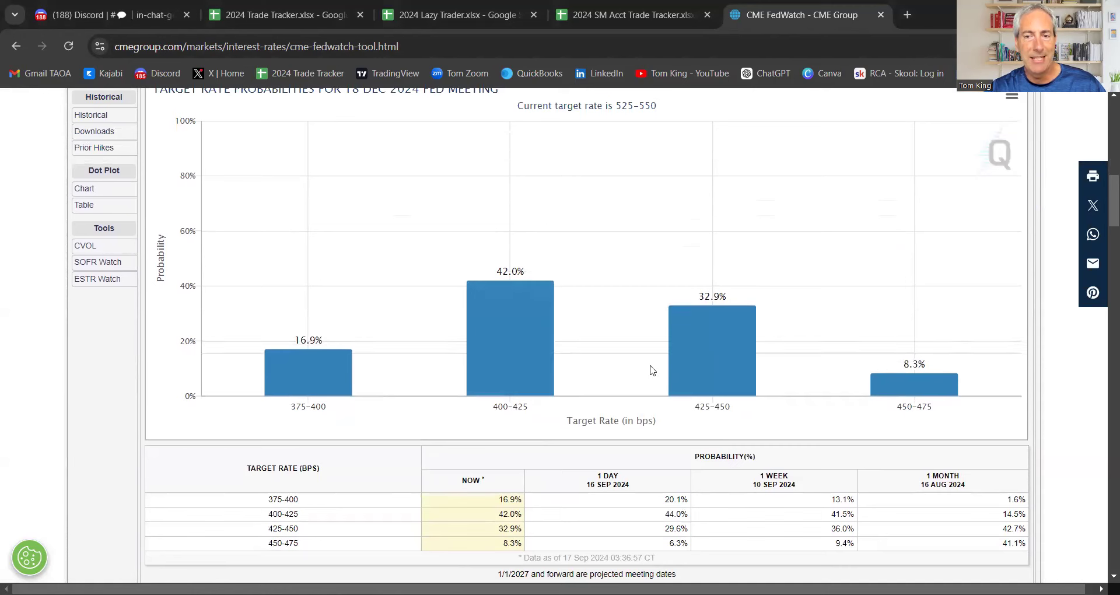
# Close the CME FedWatch page and switch to the 2024 Trade Tracker spreadsheet.
pyautogui.scroll(1, 524, 351)
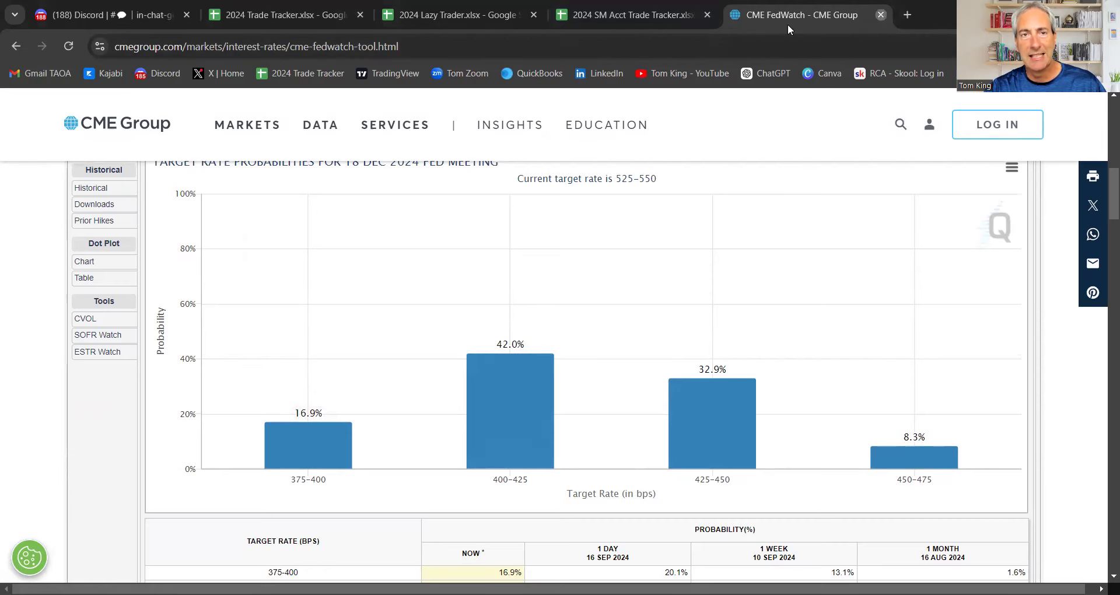
pyautogui.hotkey('ctrl', 'w')
pyautogui.click(314, 17)
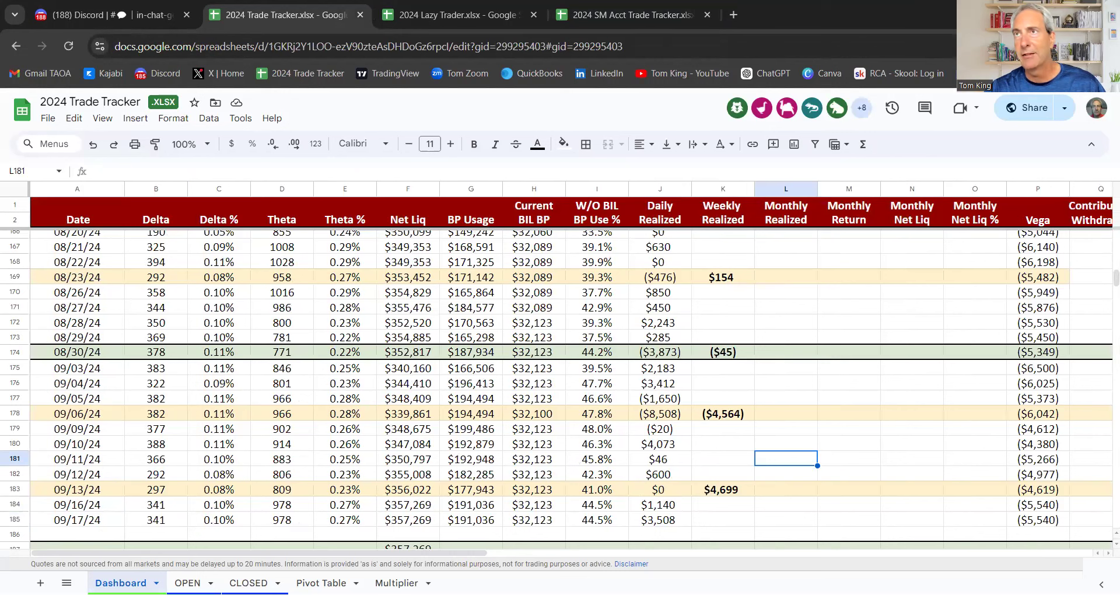
# Set the 09/17/24 row's Delta to 299 and its Theta to 848 on the Dashboard sheet.
pyautogui.click(157, 521)
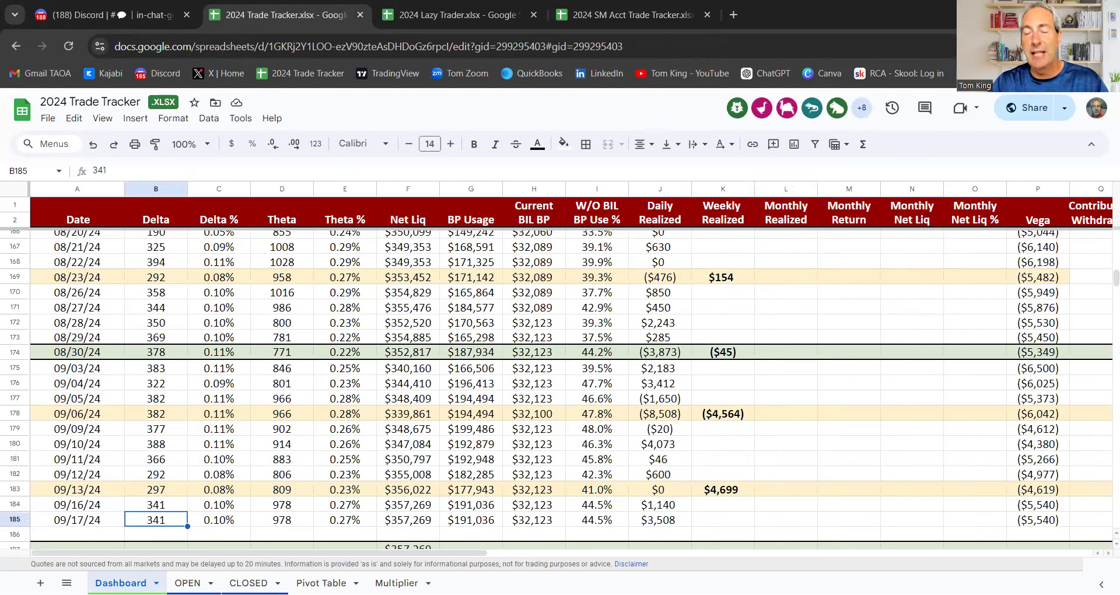
pyautogui.write('299')
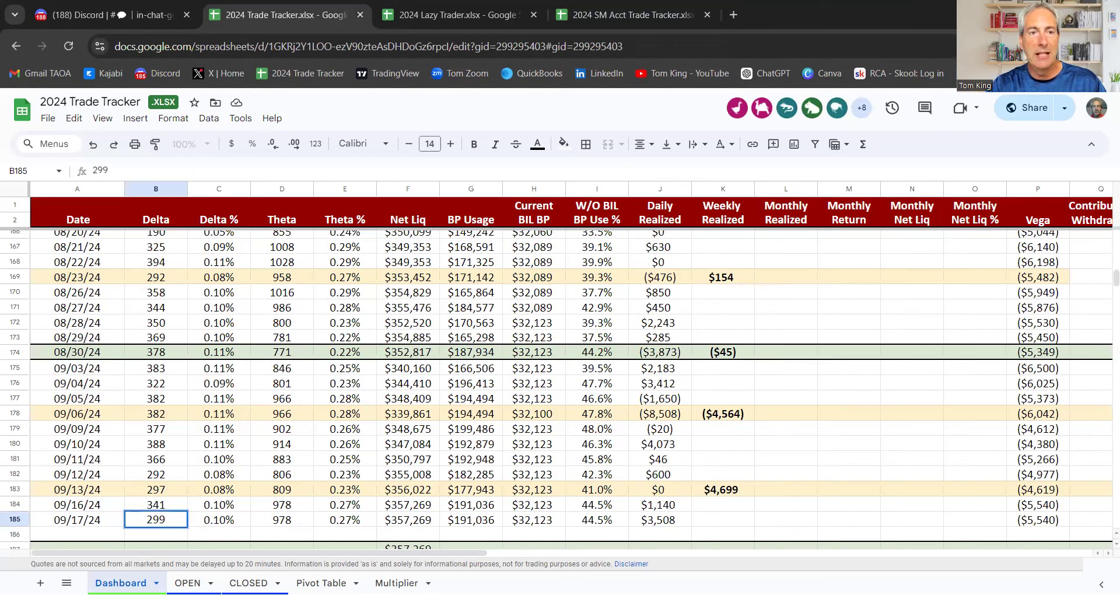
pyautogui.press('Tab')
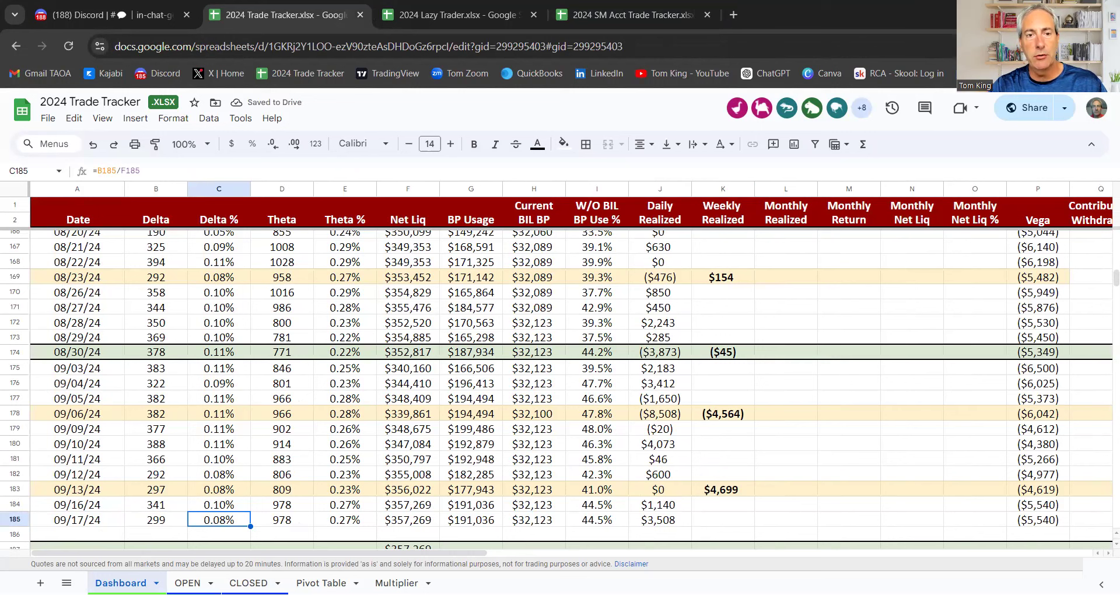
pyautogui.click(281, 520)
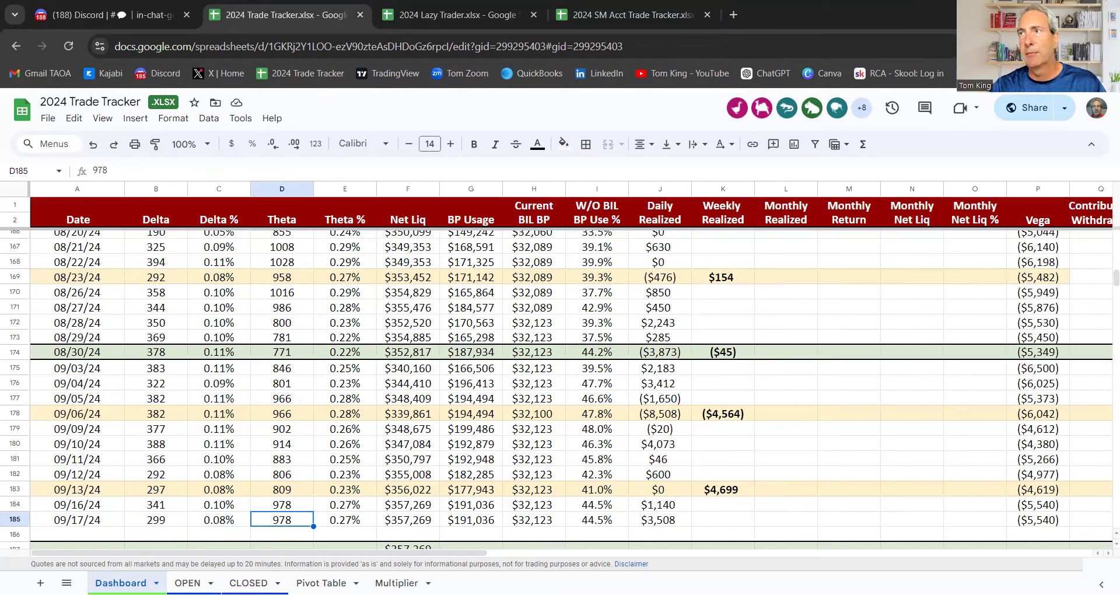
pyautogui.write('848')
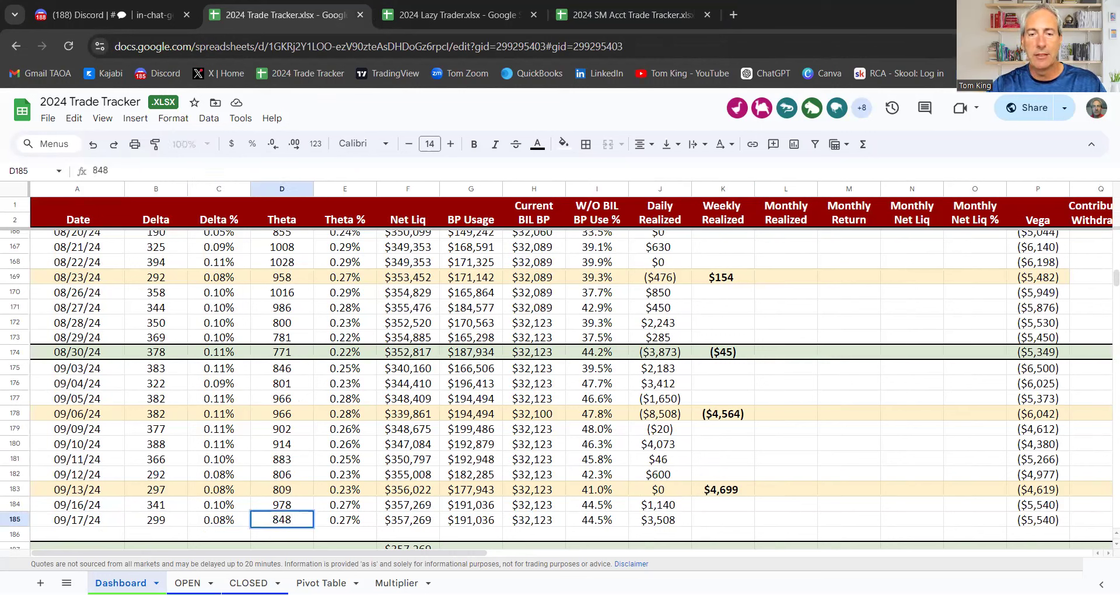
pyautogui.press('Tab')
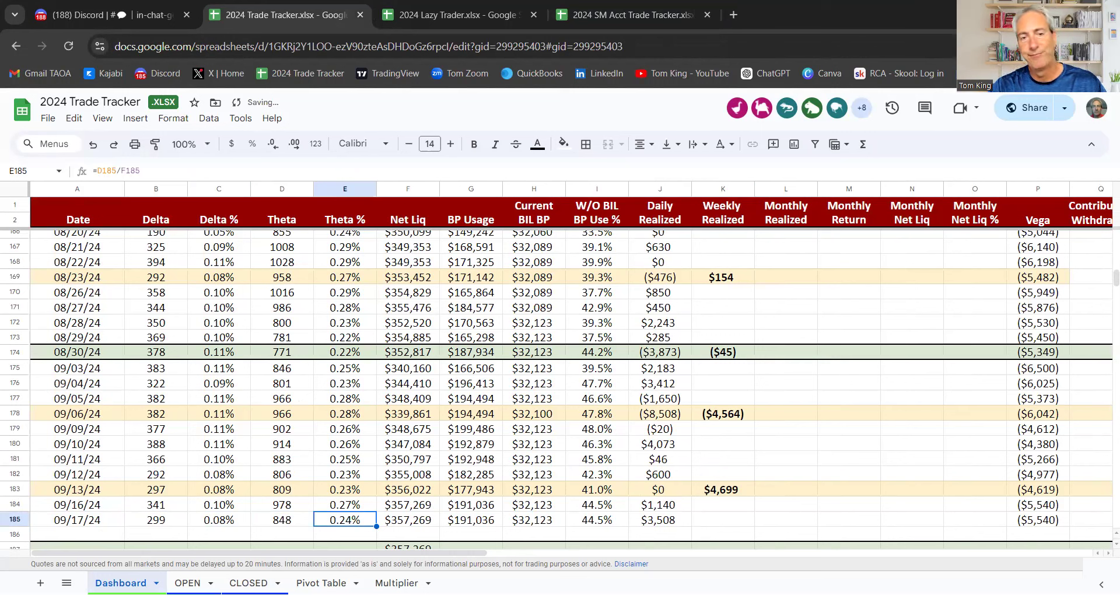
# Set the 09/17/24 row's Net Liq to 356247 and its BP Usage to 180895.
pyautogui.click(407, 520)
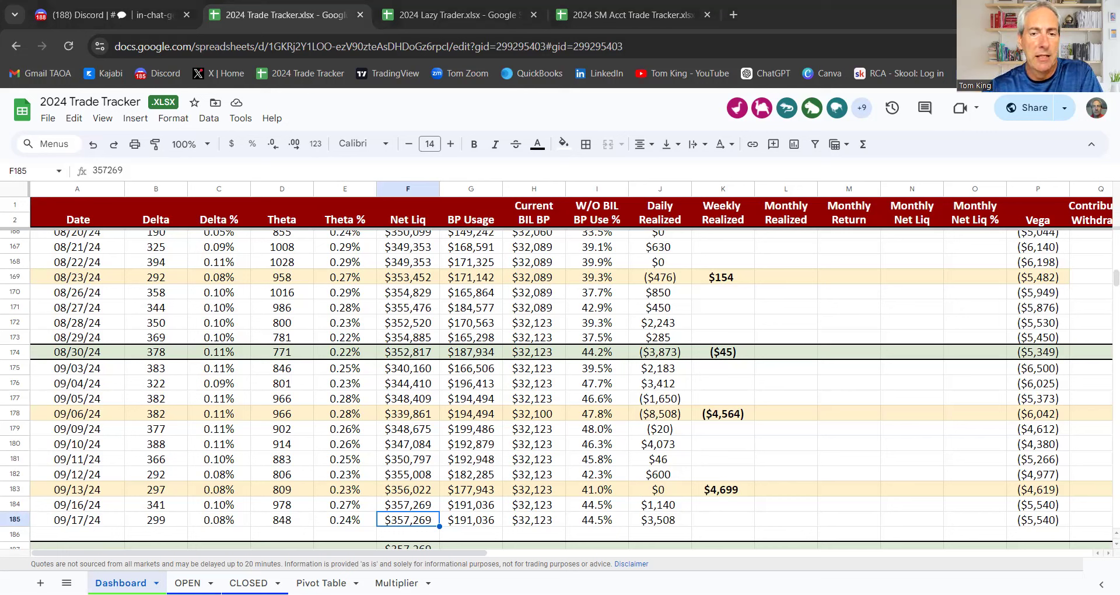
pyautogui.click(447, 460)
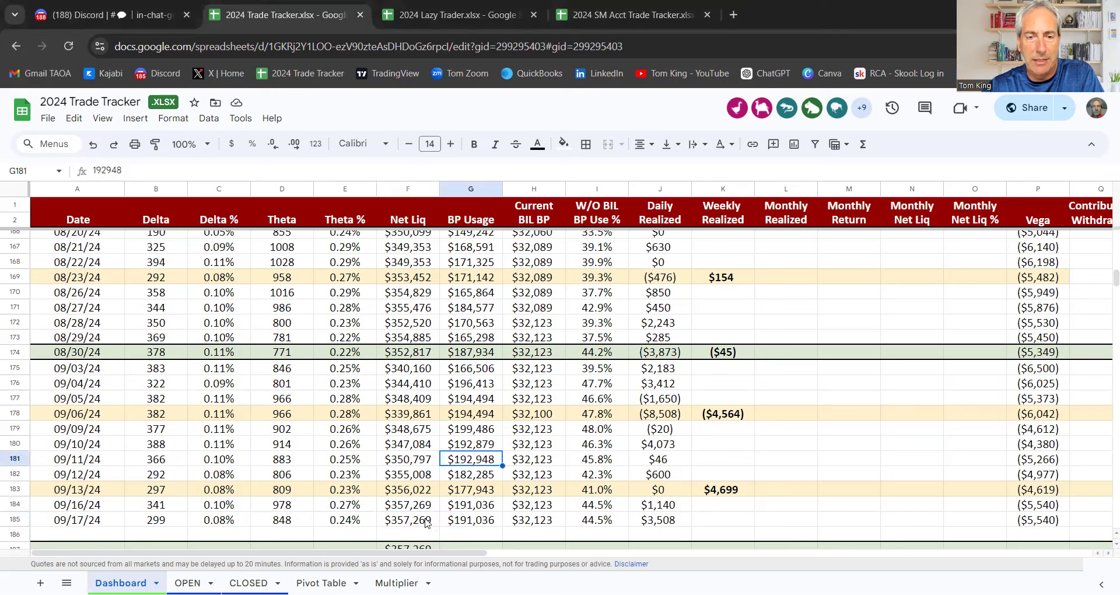
pyautogui.click(426, 521)
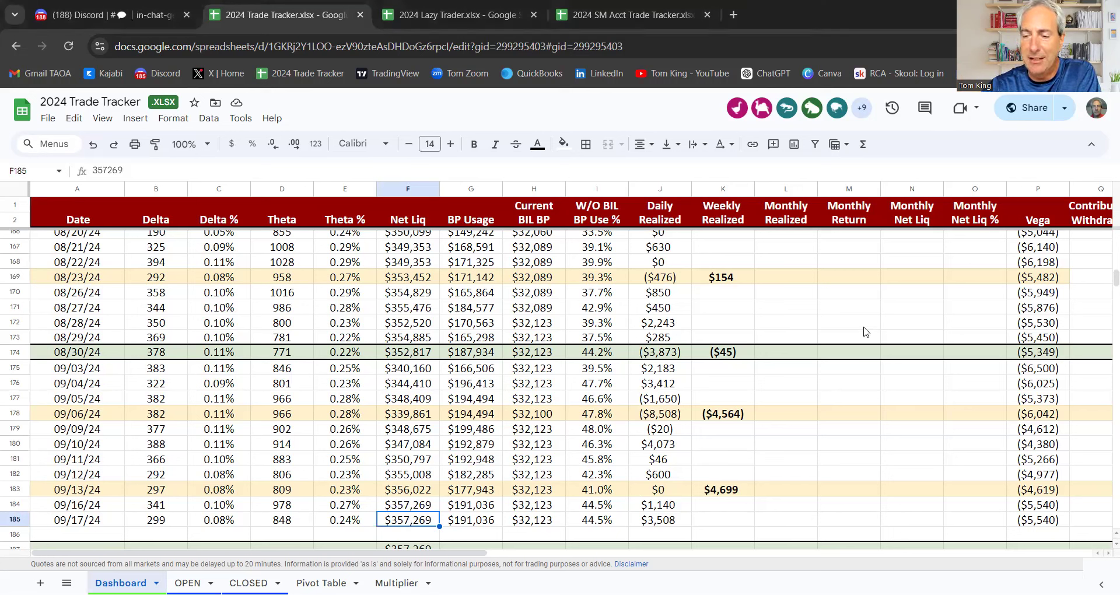
pyautogui.write('356247')
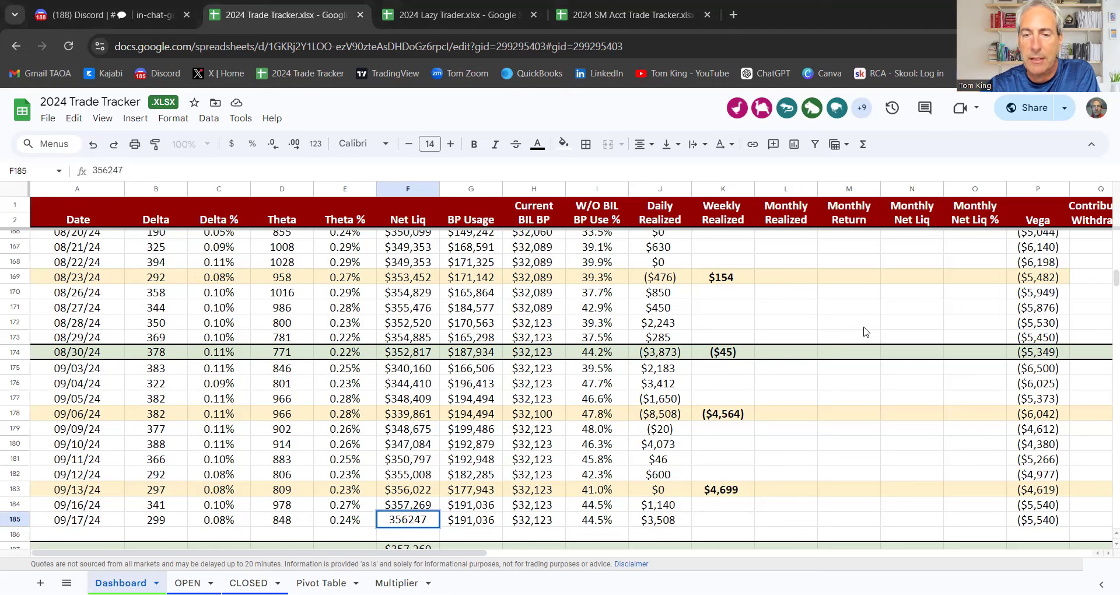
pyautogui.press('Tab')
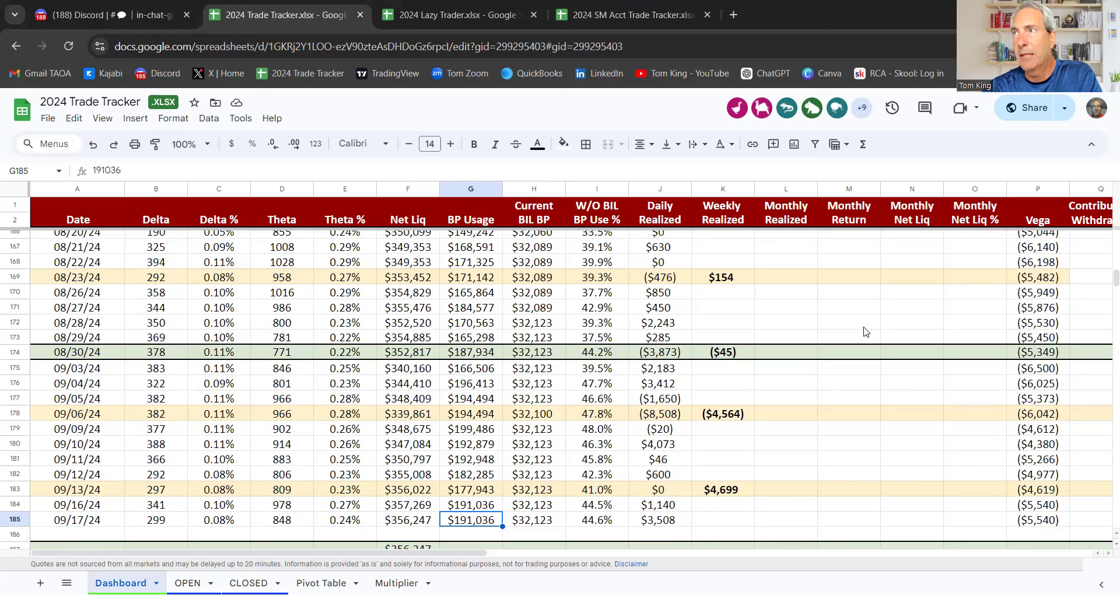
pyautogui.write('18')
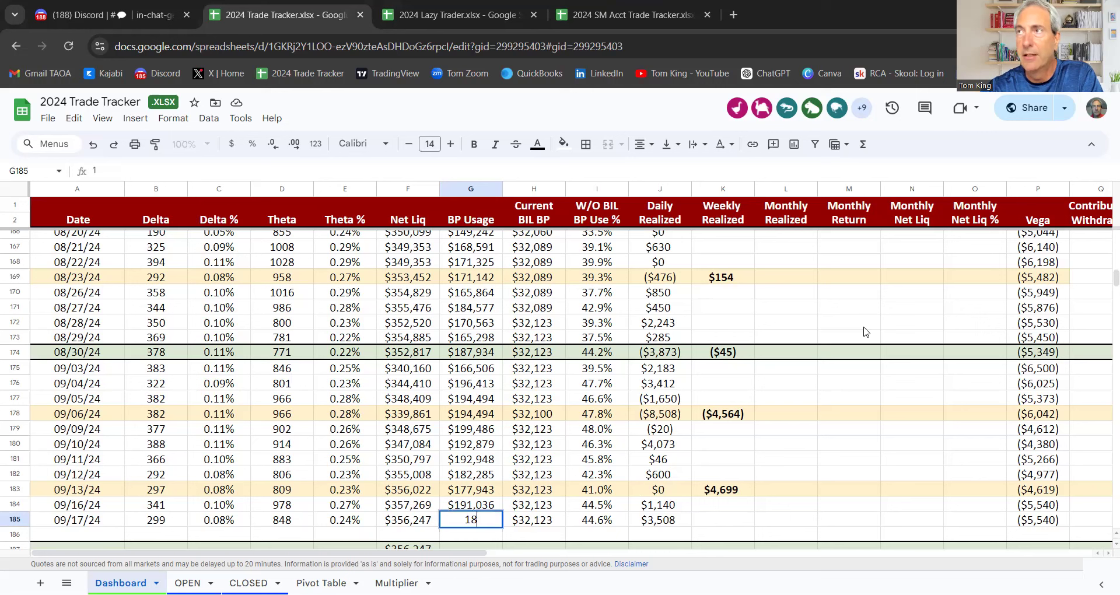
pyautogui.write('0895')
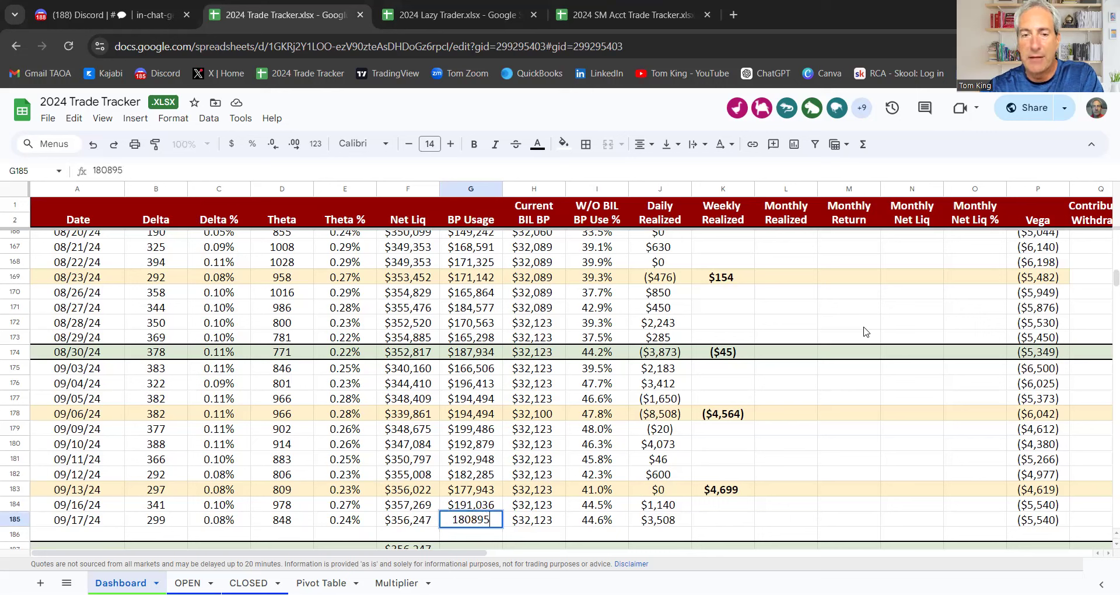
pyautogui.press('Tab')
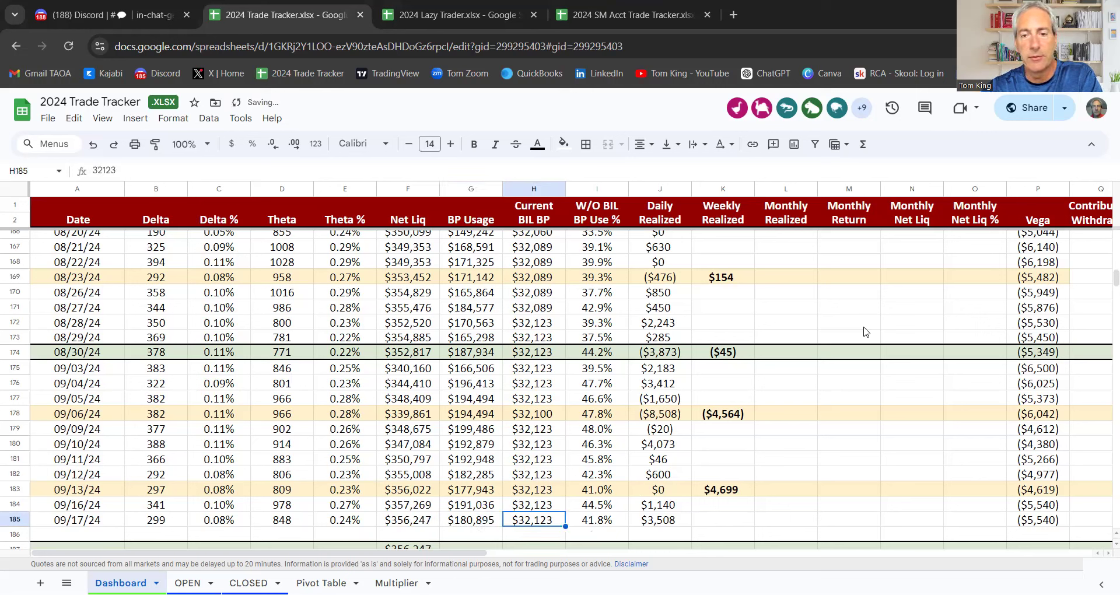
# Set the 09/17/24 row's Vega to -5346 and return to the row's date cell.
pyautogui.press('Right')
pyautogui.press('Right')
pyautogui.press('Right')
pyautogui.press('Right')
pyautogui.press('Right')
pyautogui.press('Right')
pyautogui.press('Right')
pyautogui.press('Right')
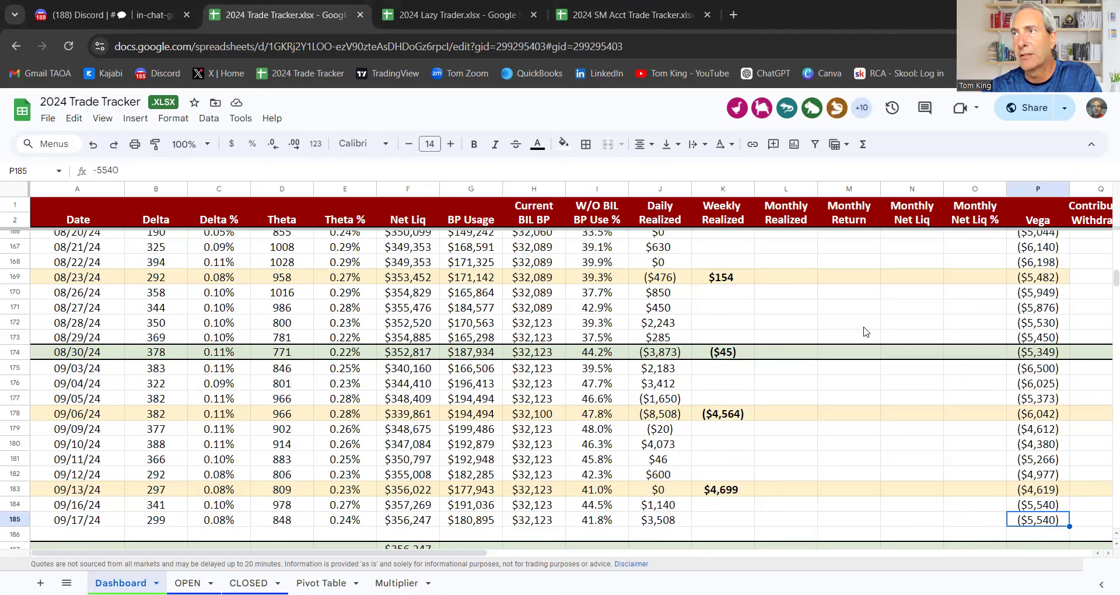
pyautogui.write('-53')
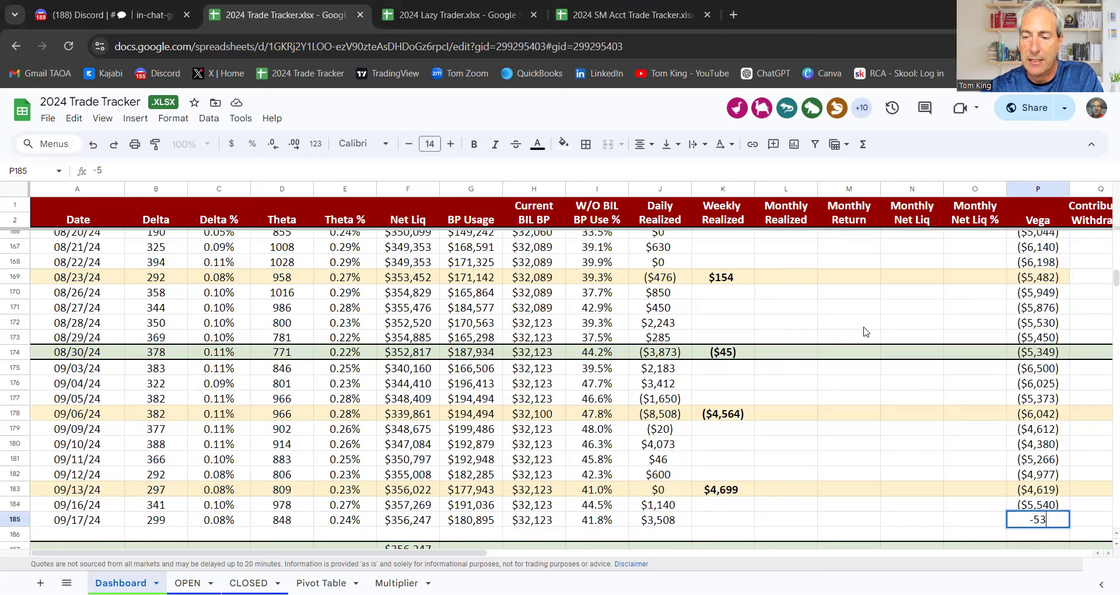
pyautogui.write('46')
pyautogui.press('Tab')
pyautogui.press('Left')
pyautogui.press('Left')
pyautogui.press('Left')
pyautogui.press('Left')
pyautogui.press('Left')
pyautogui.press('Left')
pyautogui.press('Left')
pyautogui.press('Left')
pyautogui.press('Left')
pyautogui.press('Left')
pyautogui.press('Left')
pyautogui.press('Left')
pyautogui.press('Left')
pyautogui.press('Left')
pyautogui.press('Left')
pyautogui.press('Left')
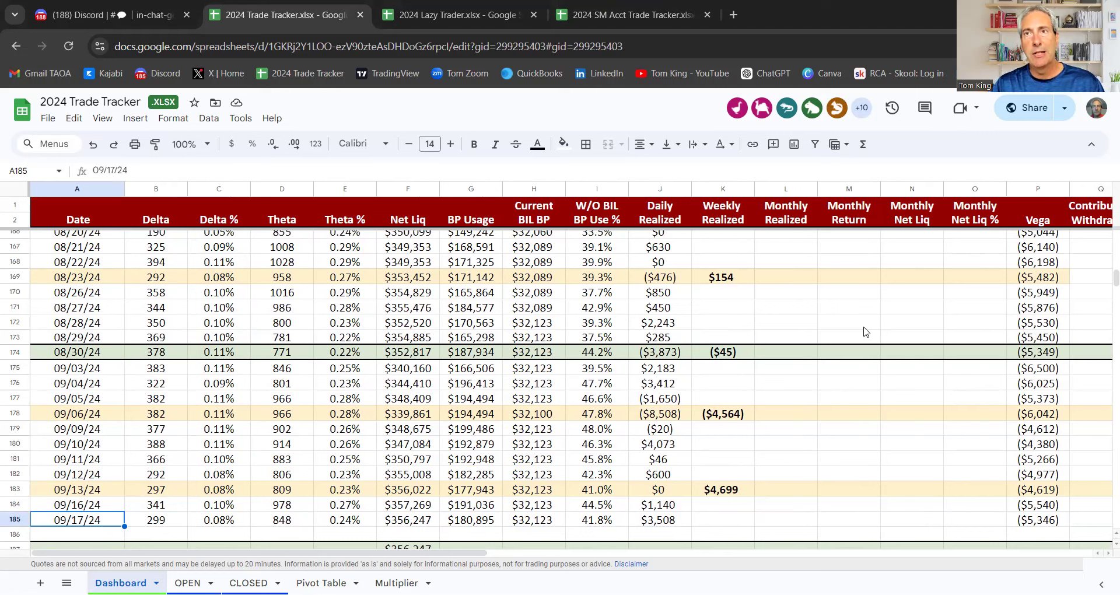
# Check the Daily Realized figure for 09/17/24 and its sum together with 09/16/24.
pyautogui.click(668, 522)
pyautogui.scroll(-2, 805, 343)
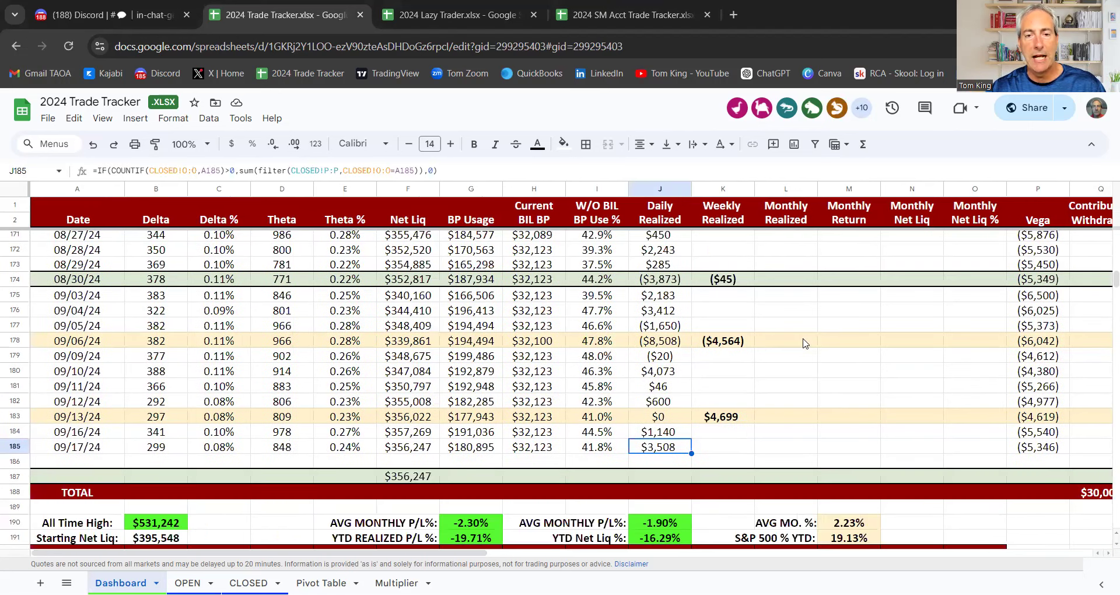
pyautogui.scroll(2, 805, 343)
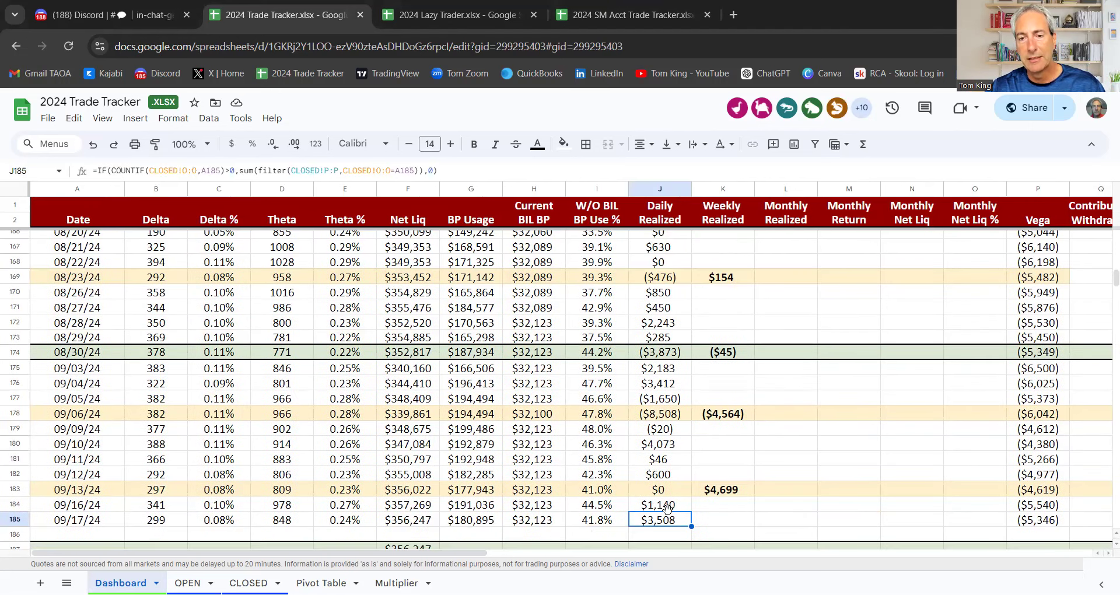
pyautogui.moveTo(666, 506); pyautogui.dragTo(670, 522)
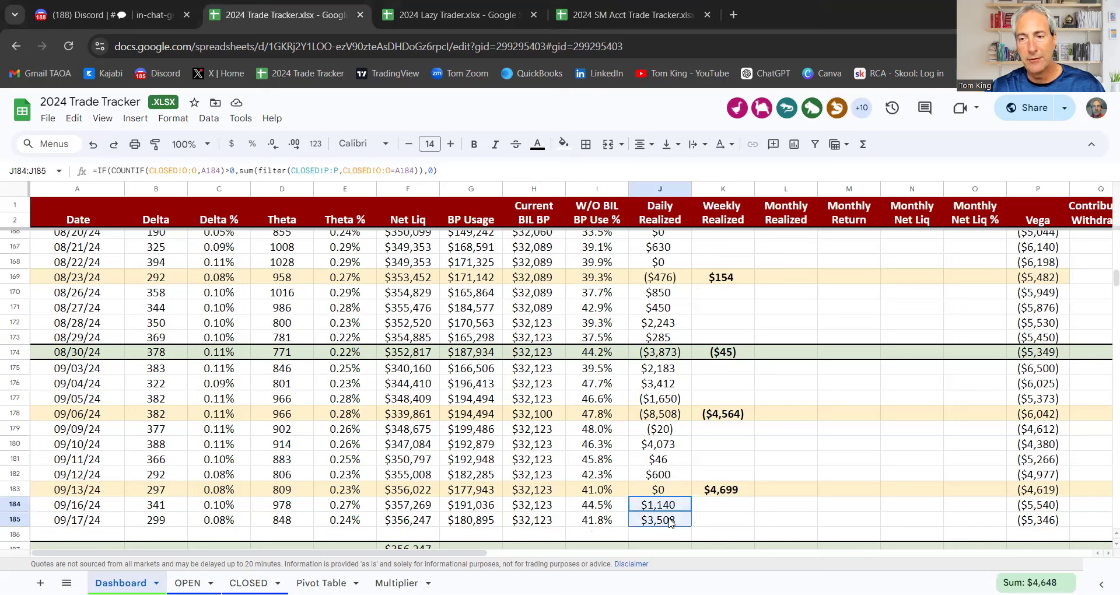
pyautogui.click(814, 447)
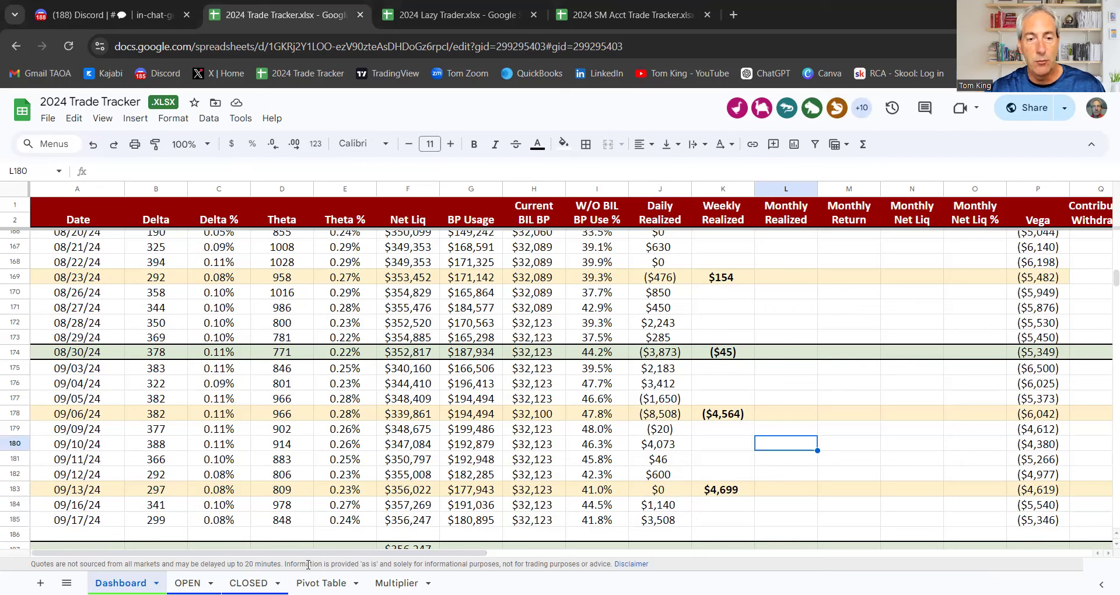
# Review the P/L and premium captured of the 09/17/24 trades on the CLOSED sheet, and return to that day's Net Liq on the Dashboard.
pyautogui.click(248, 583)
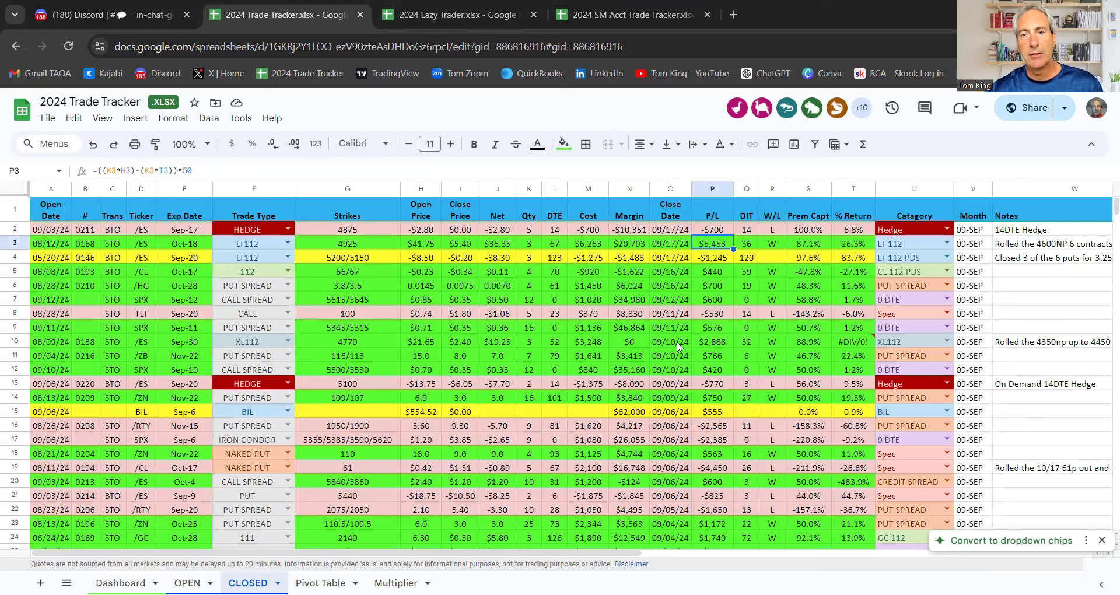
pyautogui.click(805, 244)
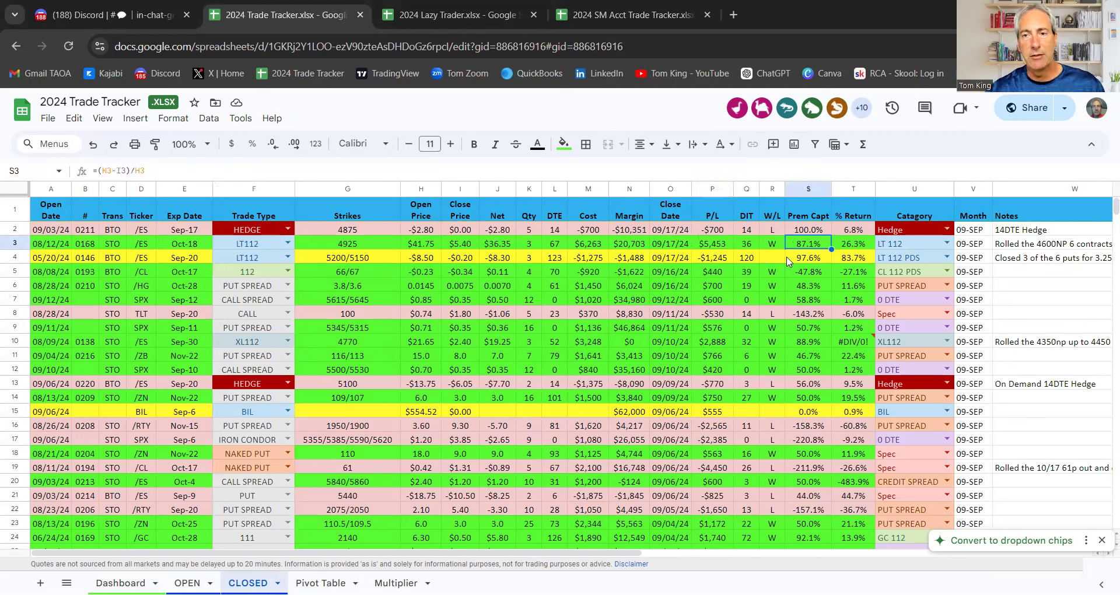
pyautogui.click(701, 245)
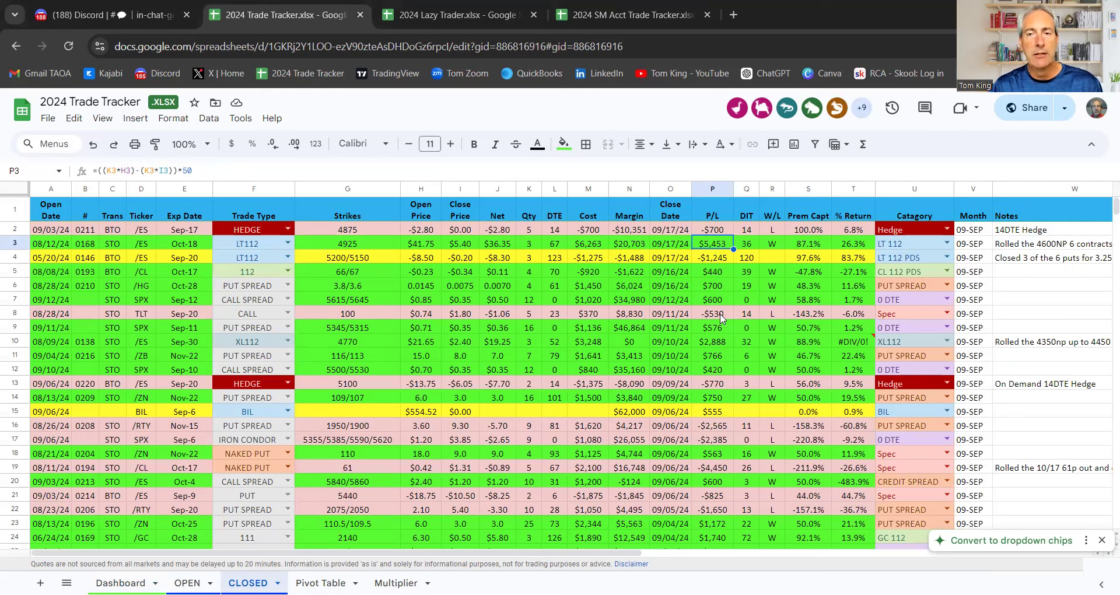
pyautogui.click(700, 233)
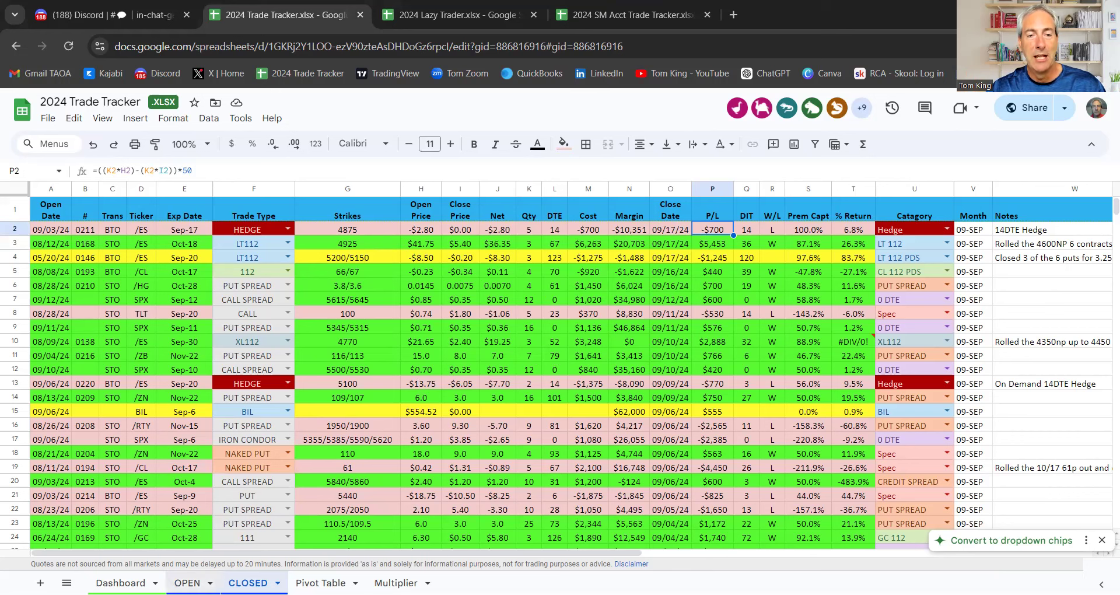
pyautogui.click(120, 582)
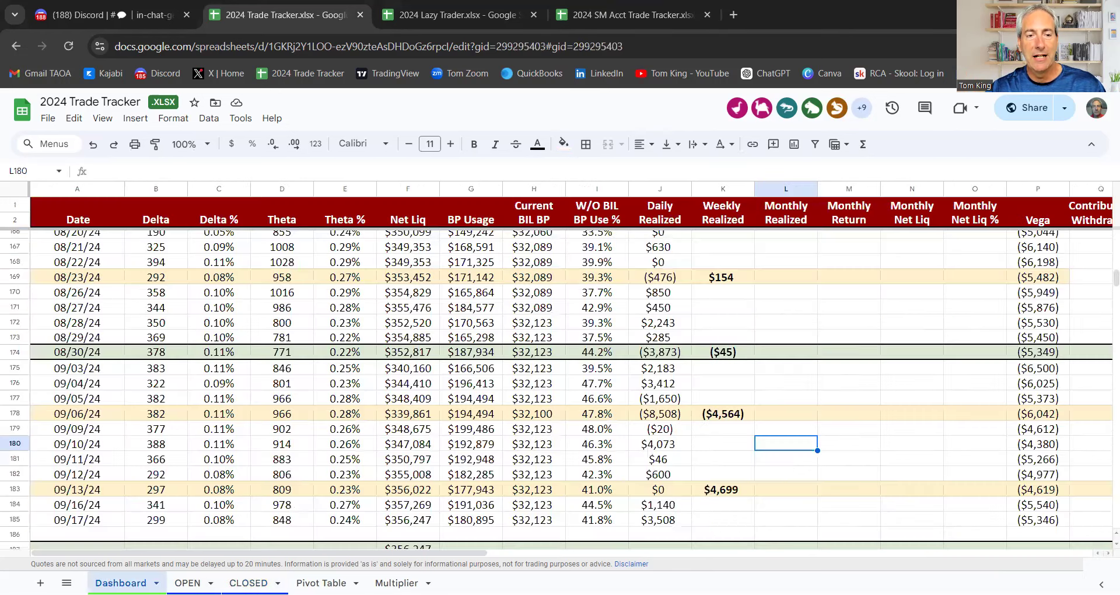
pyautogui.click(425, 520)
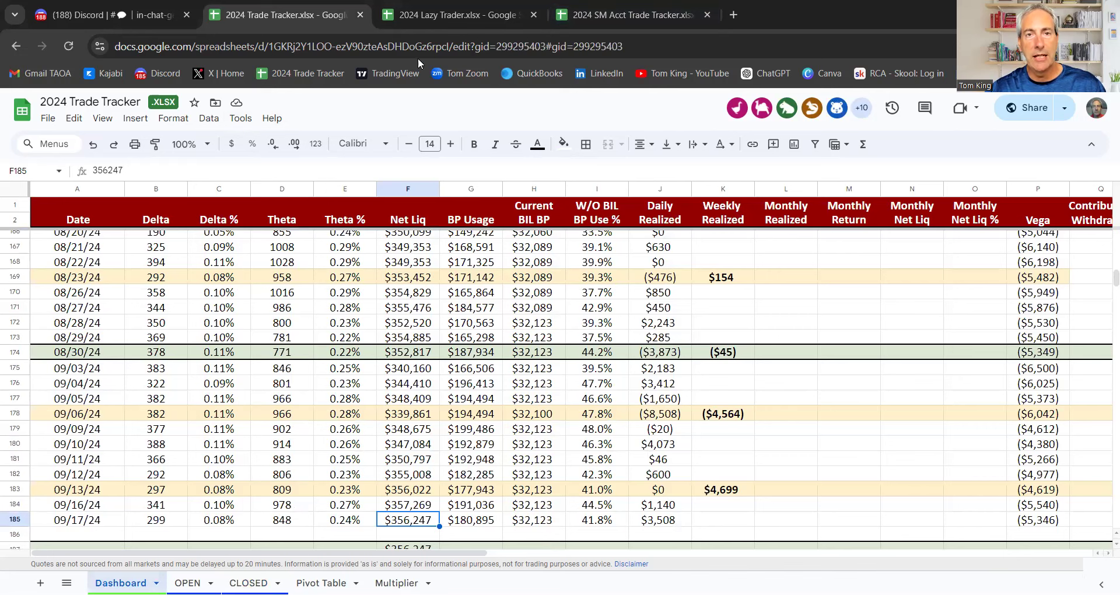
# Switch to the 2024 Lazy Trader spreadsheet, set the 09/17/24 Delta to 753, and move to that row's Theta cell.
pyautogui.click(437, 15)
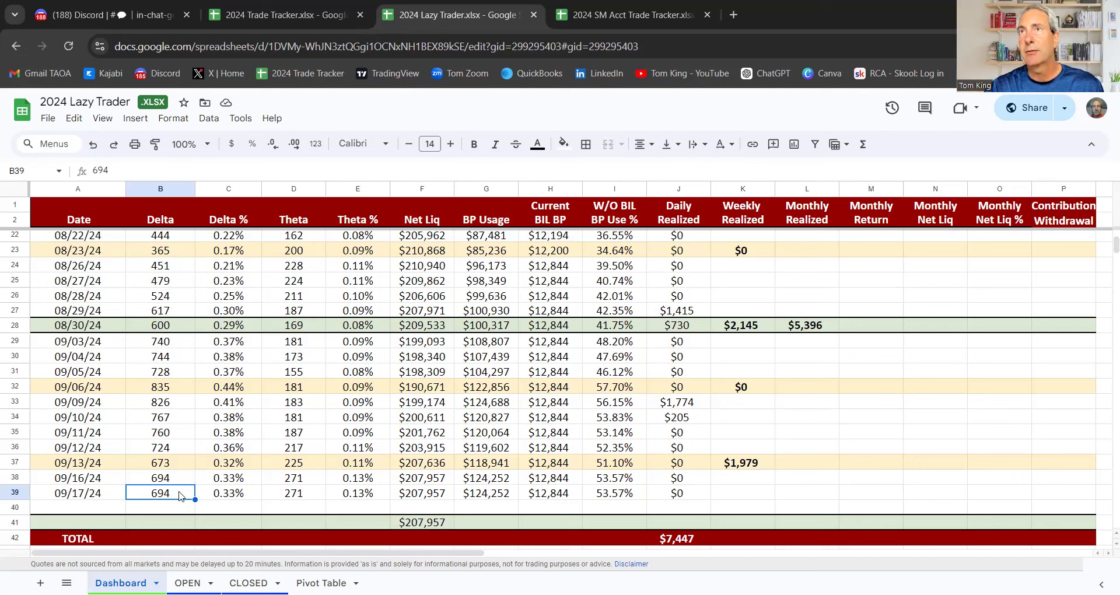
pyautogui.write('753')
pyautogui.press('Tab')
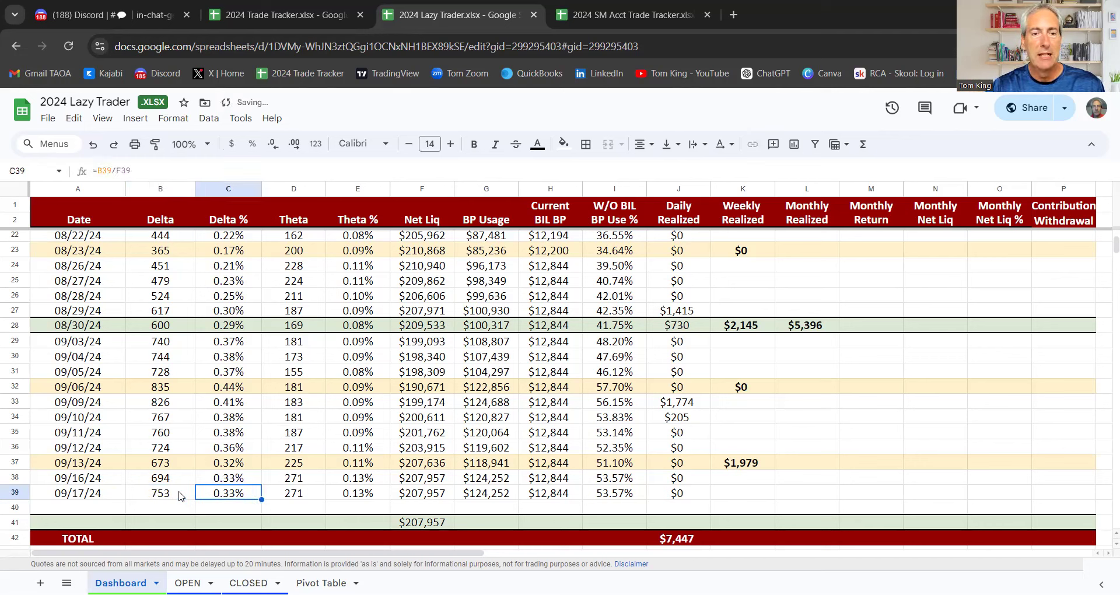
pyautogui.click(180, 496)
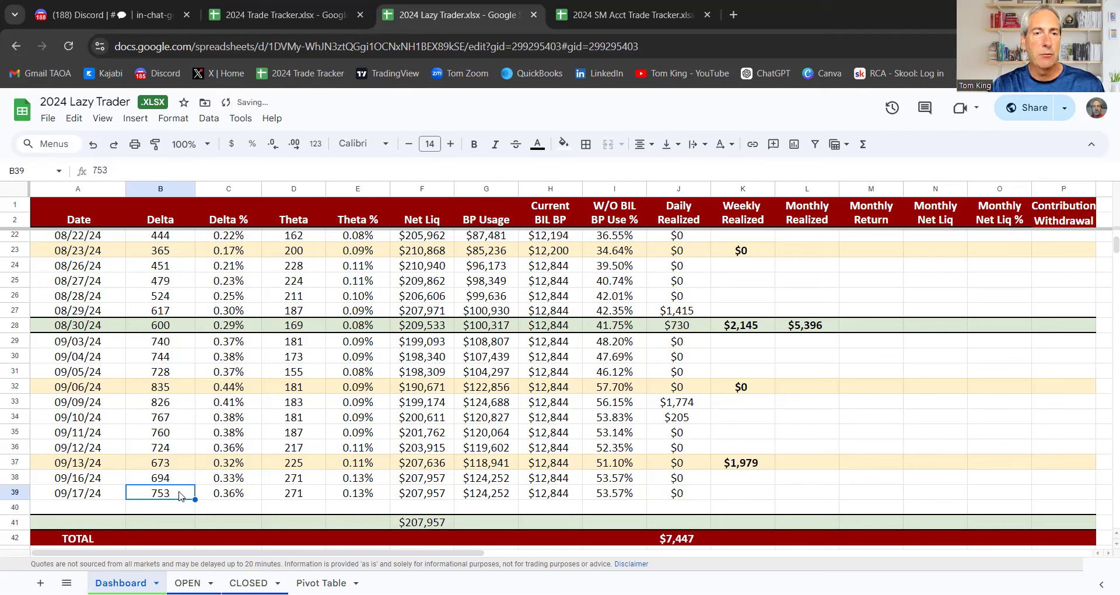
pyautogui.press('Tab')
pyautogui.press('Tab')
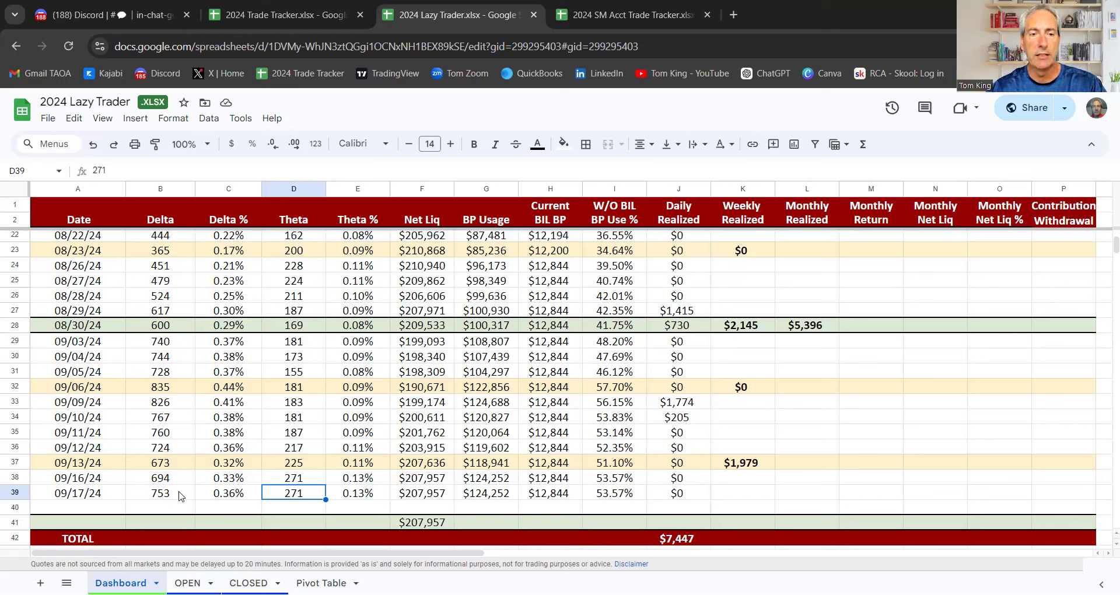
pyautogui.press('Left')
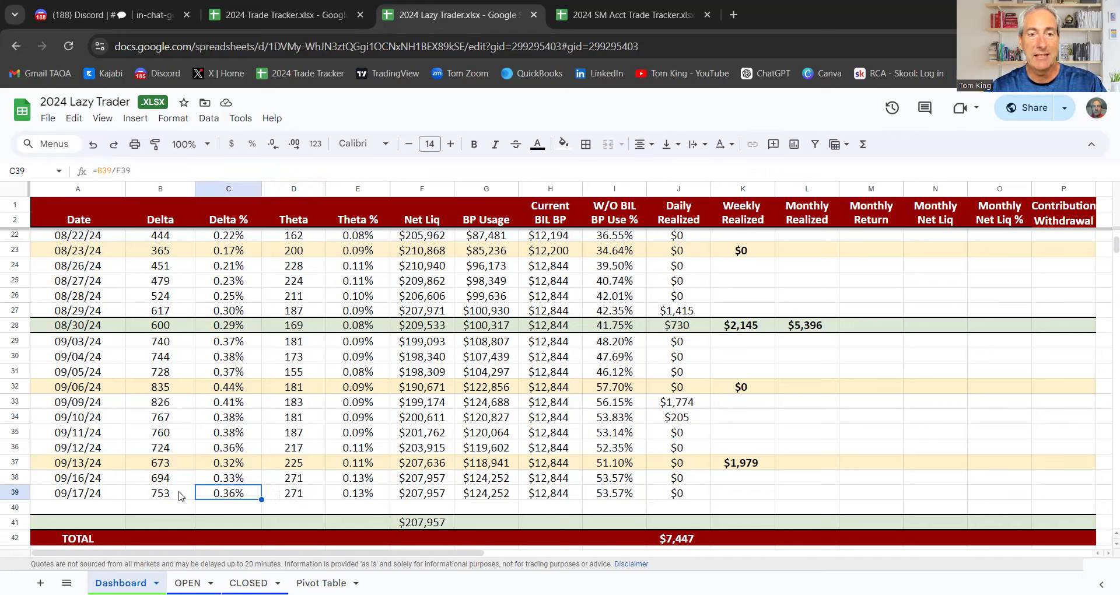
pyautogui.press('Right')
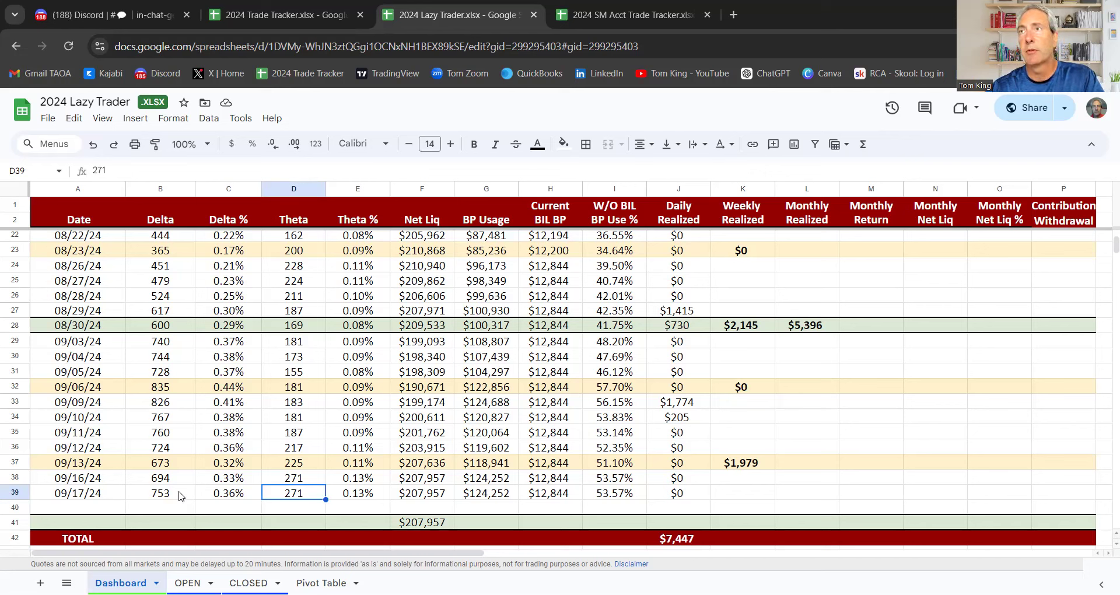
# Set the 09/17/24 row's Net Liq to 207309 on the Lazy Trader dashboard and go back over the entry.
pyautogui.press('Right')
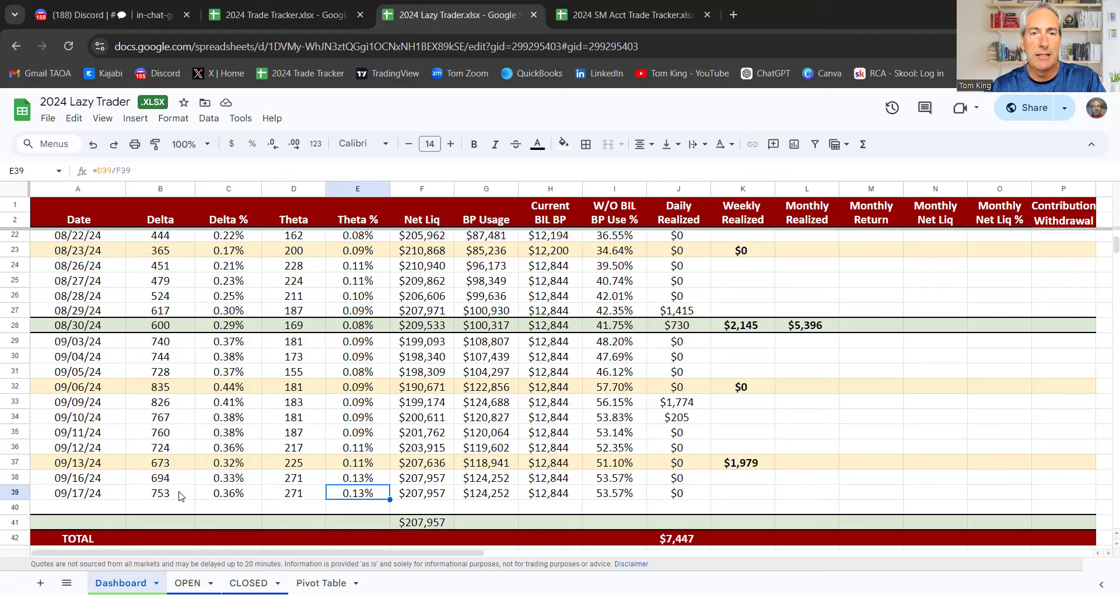
pyautogui.press('Left')
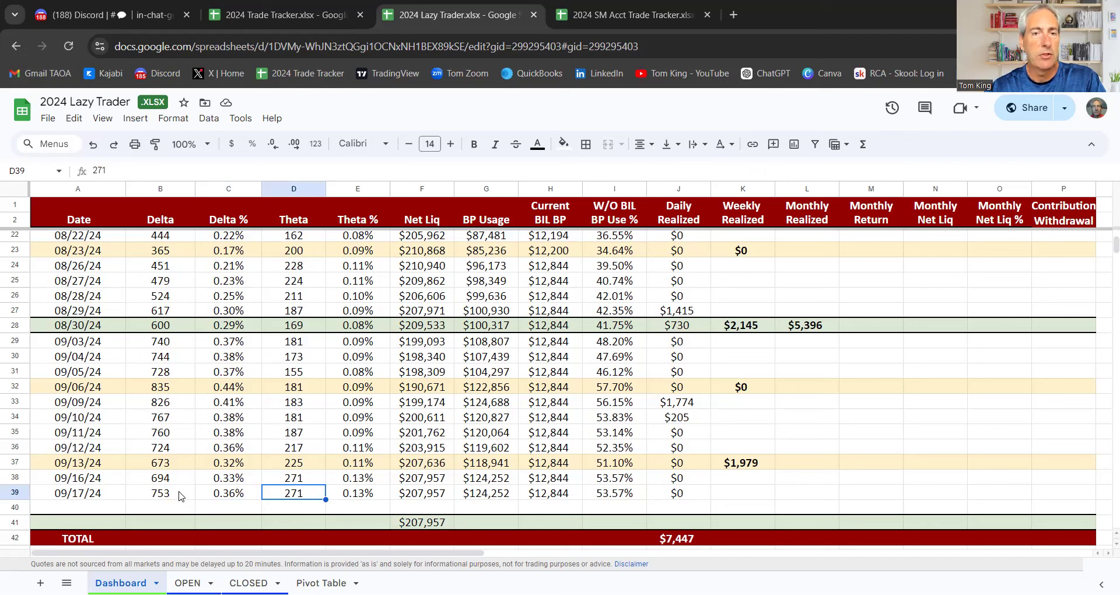
pyautogui.press('Right')
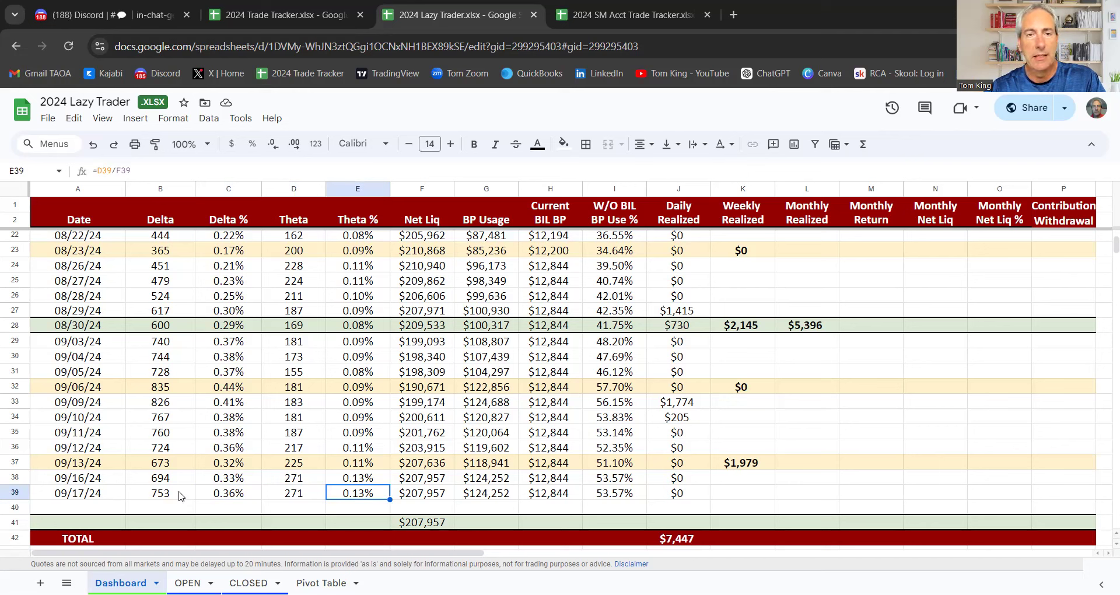
pyautogui.press('Right')
pyautogui.press('Left')
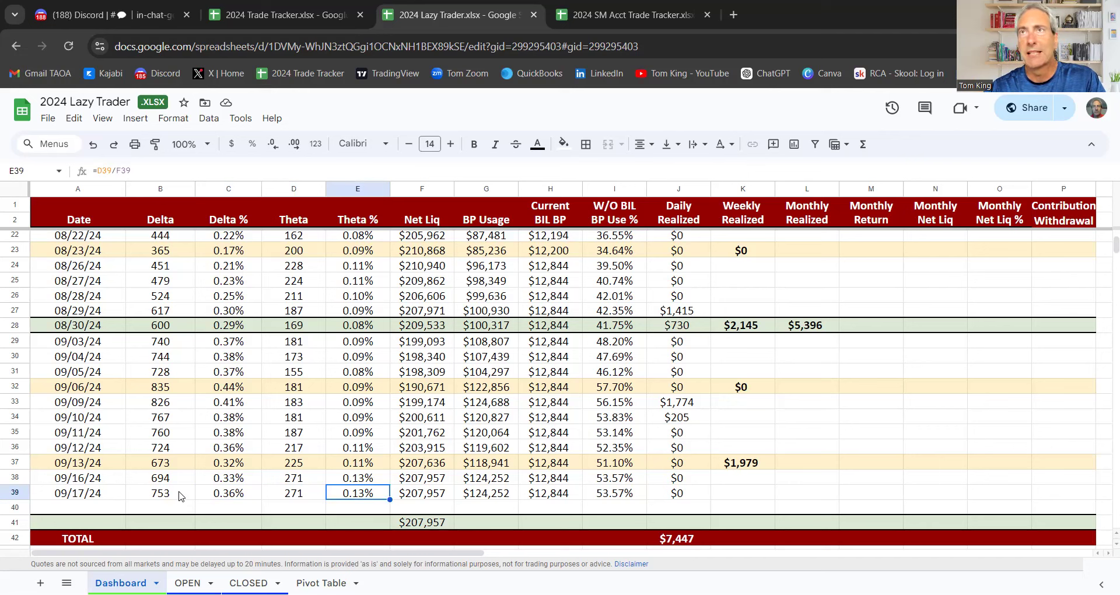
pyautogui.press('Right')
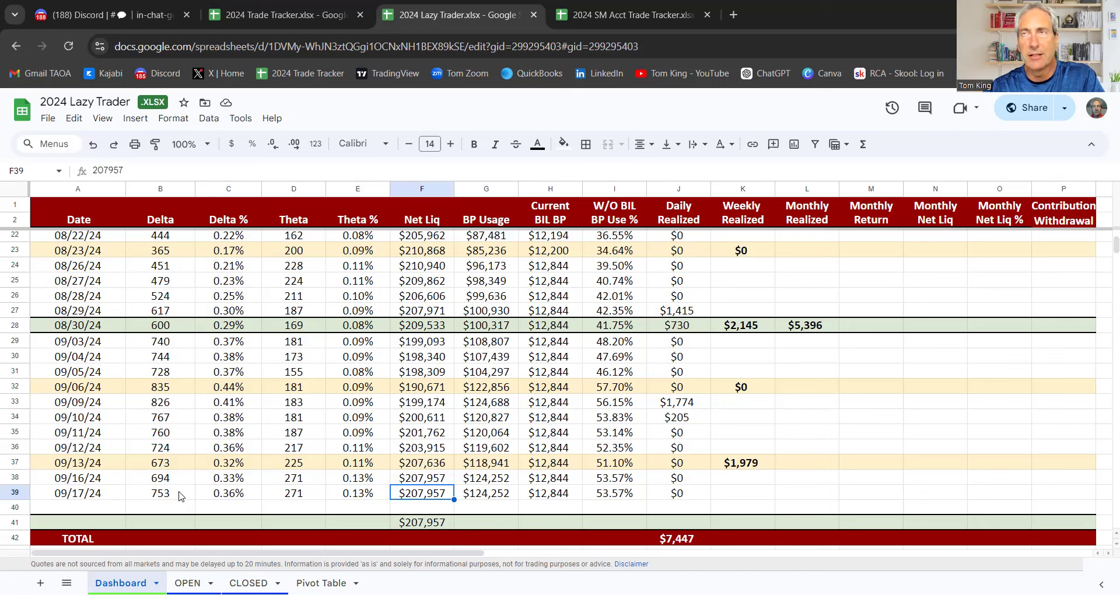
pyautogui.write('20')
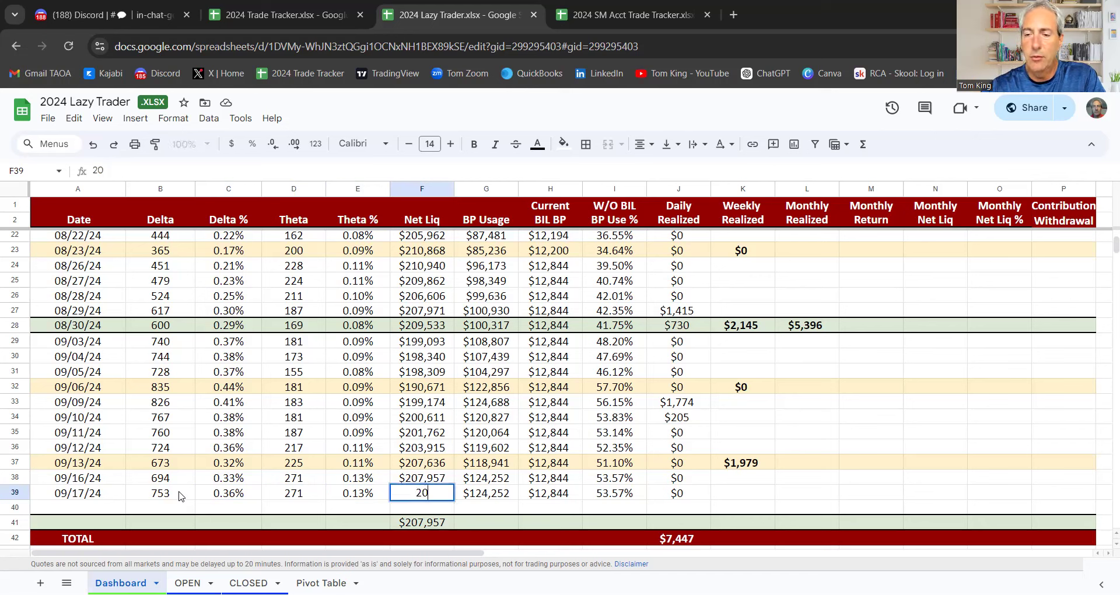
pyautogui.write('7309')
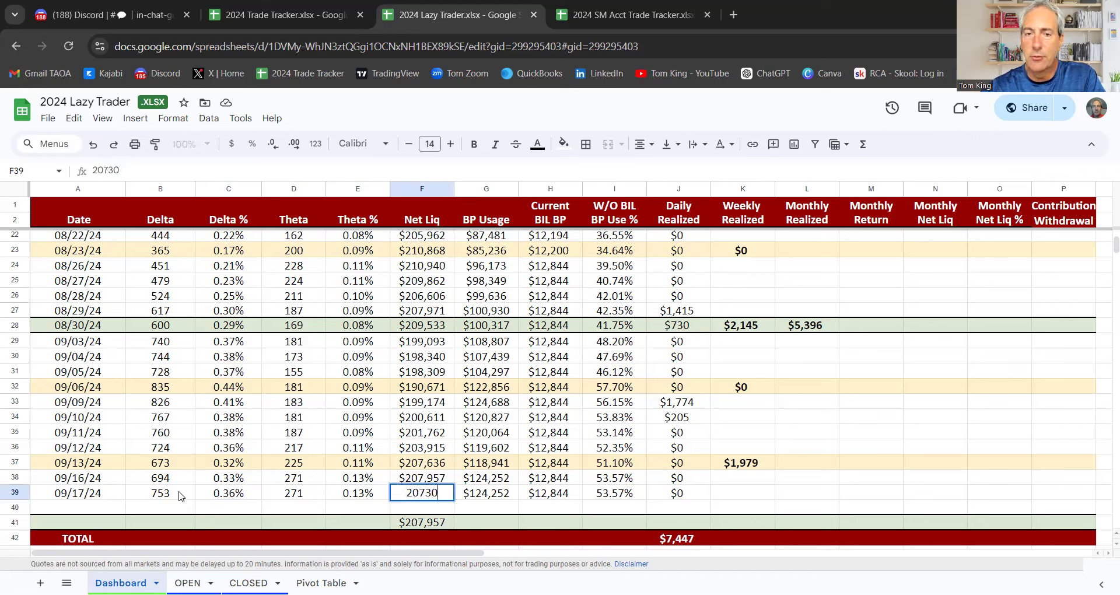
pyautogui.press('Tab')
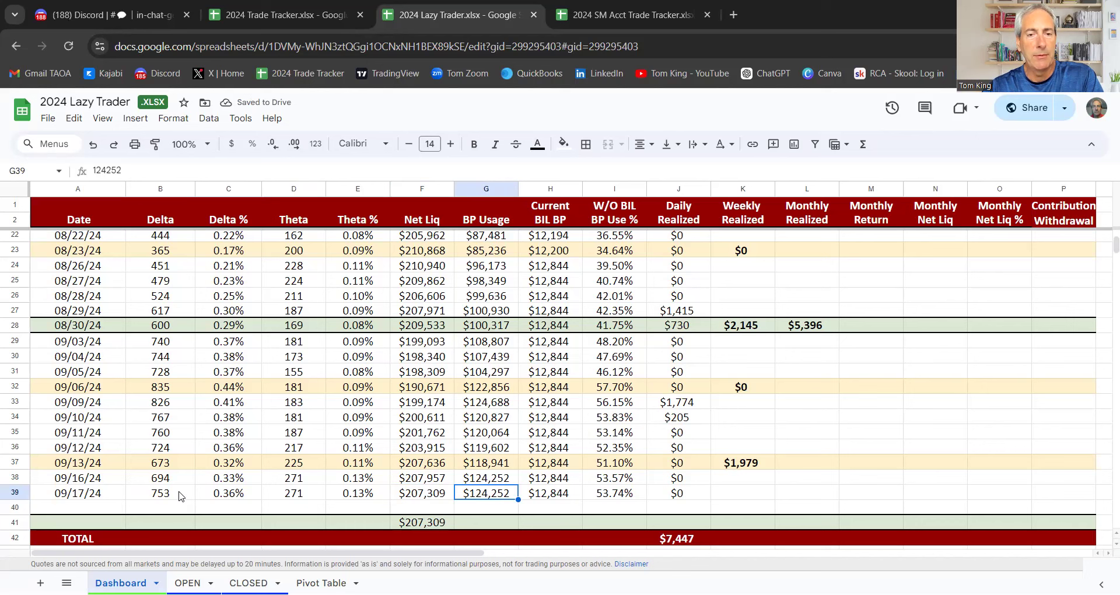
pyautogui.press('Left')
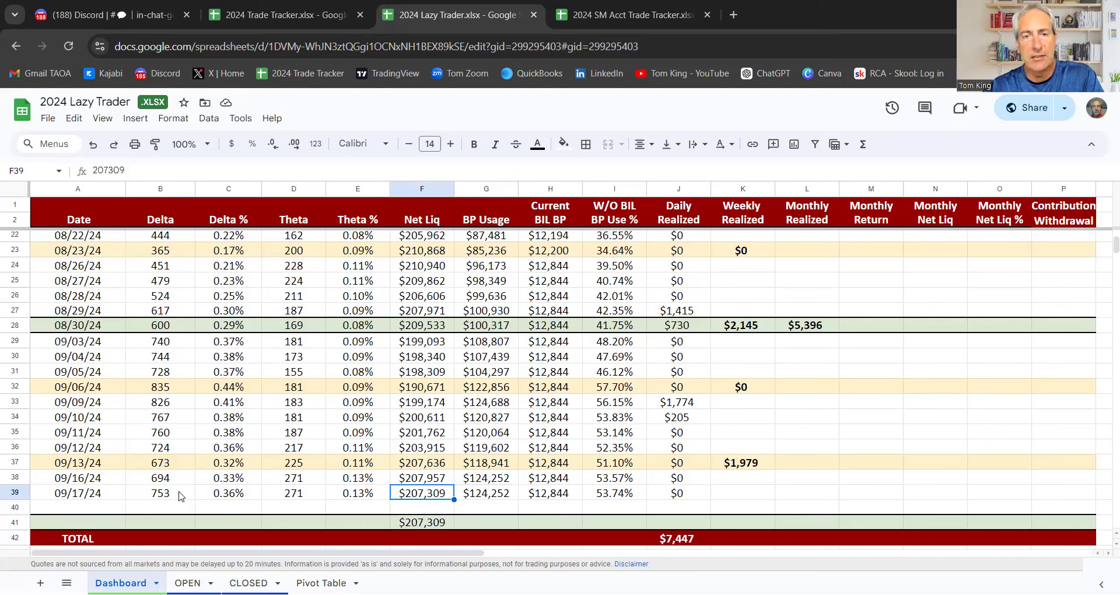
# Set the 09/17/24 row's BP Usage to 130070 and move to that row's W/O BIL BP Use % cell.
pyautogui.press('Right')
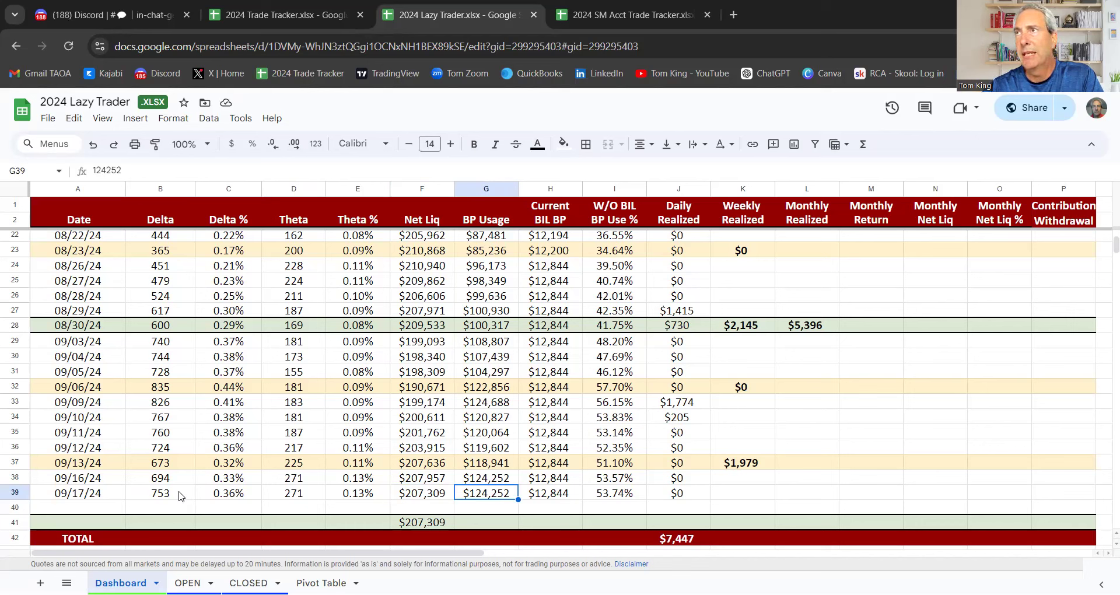
pyautogui.write('130,070')
pyautogui.press('Tab')
pyautogui.press('Tab')
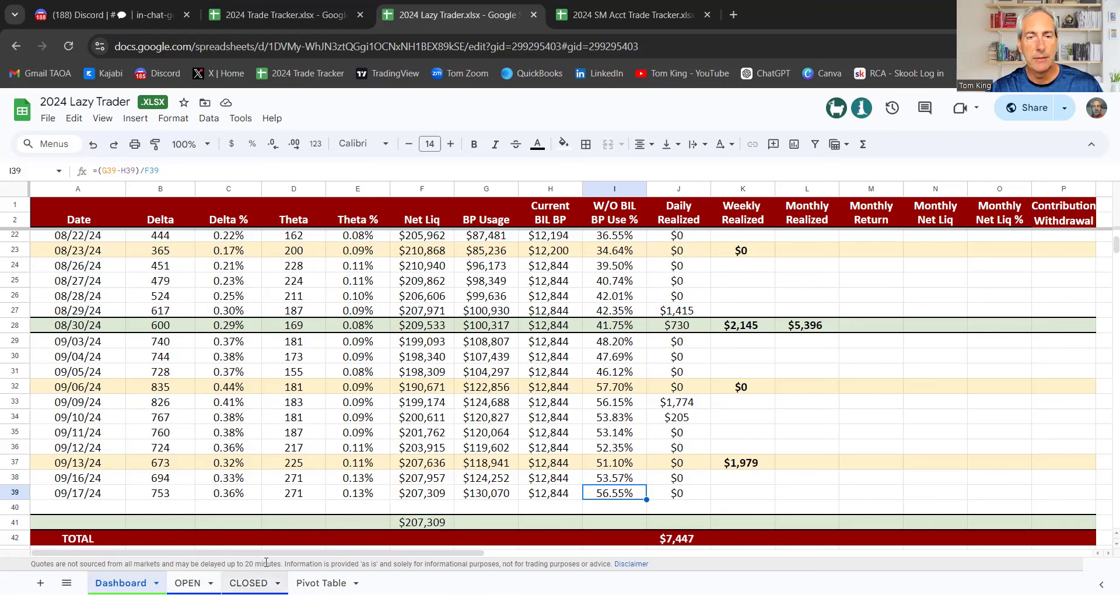
# Switch to the 2024 SM Acct Trade Tracker spreadsheet and set the 09/17/24 row's Delta to 15 and Theta to 29.
pyautogui.click(612, 15)
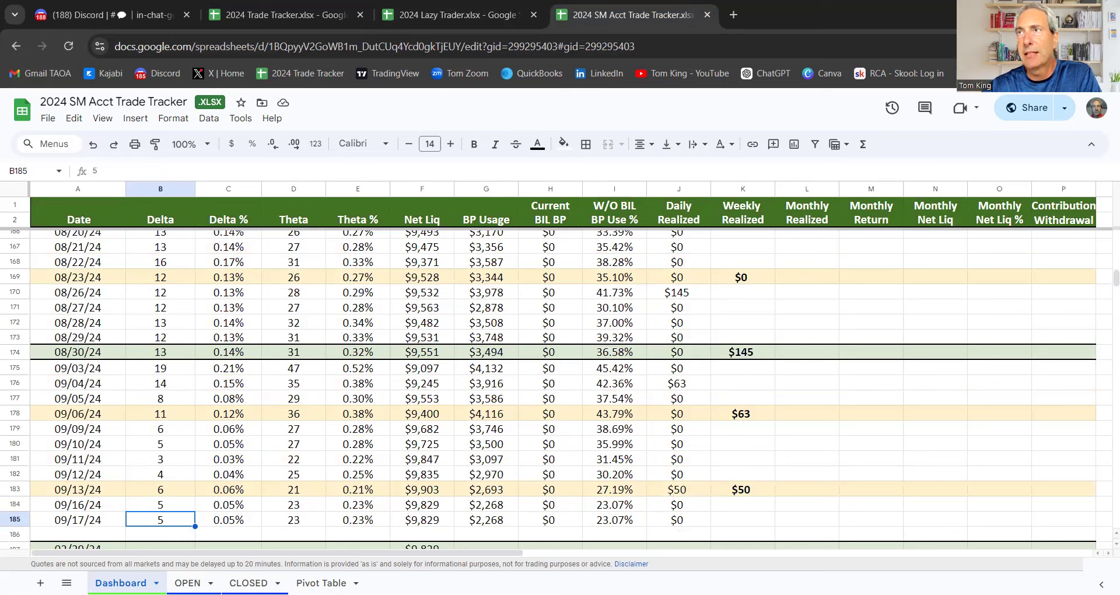
pyautogui.write('15')
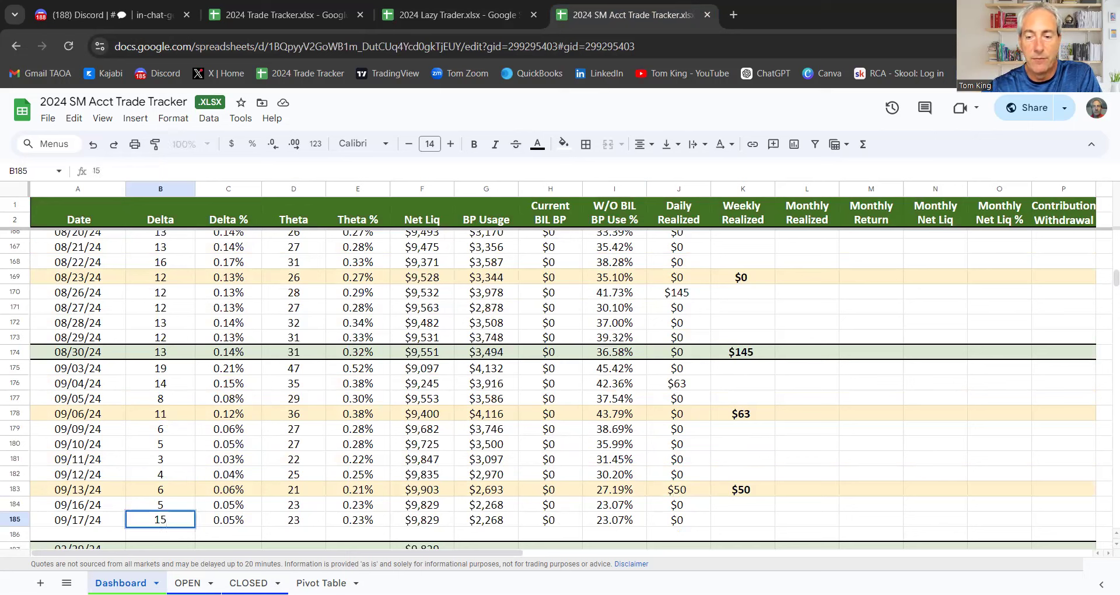
pyautogui.press('Tab')
pyautogui.press('Tab')
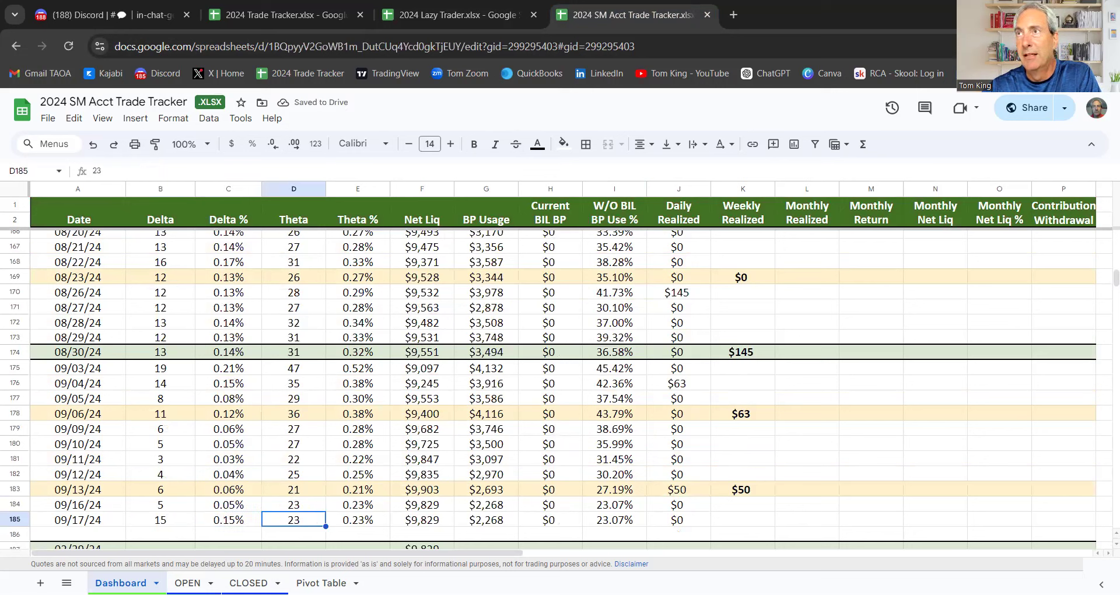
pyautogui.write('29')
pyautogui.press('Tab')
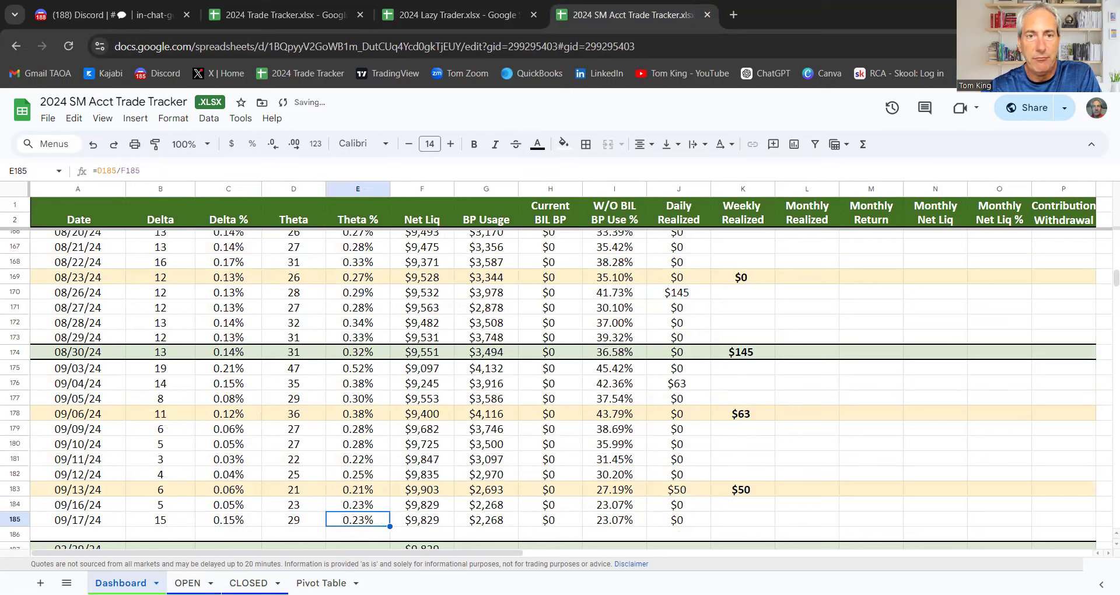
# Set the 09/17/24 row's Net Liq to 9790 and BP Usage to 4770, ending on its Daily Realized cell.
pyautogui.press('Tab')
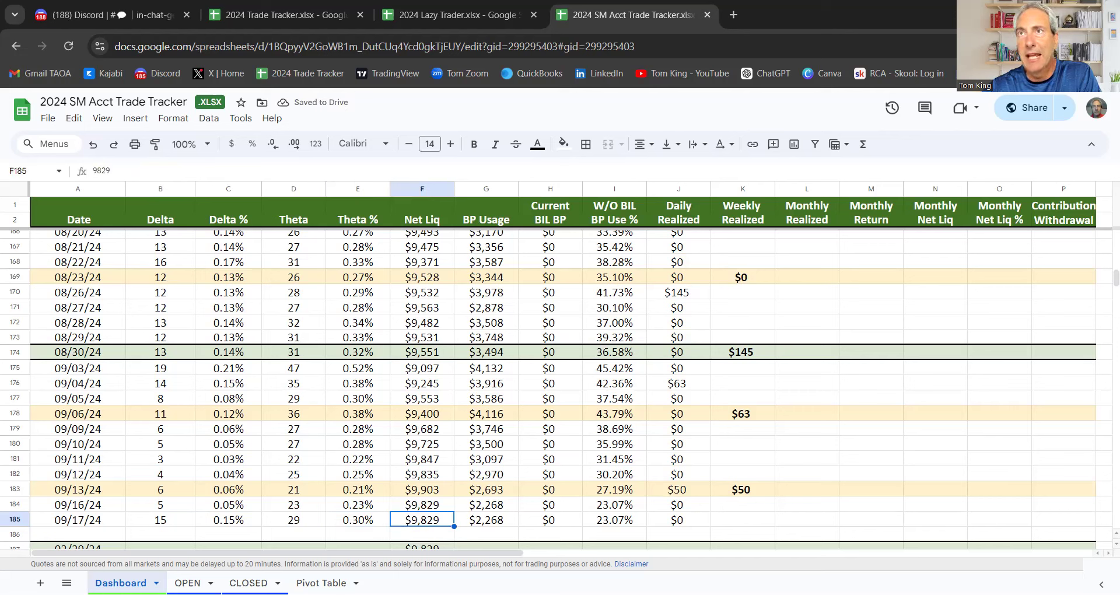
pyautogui.write('9790')
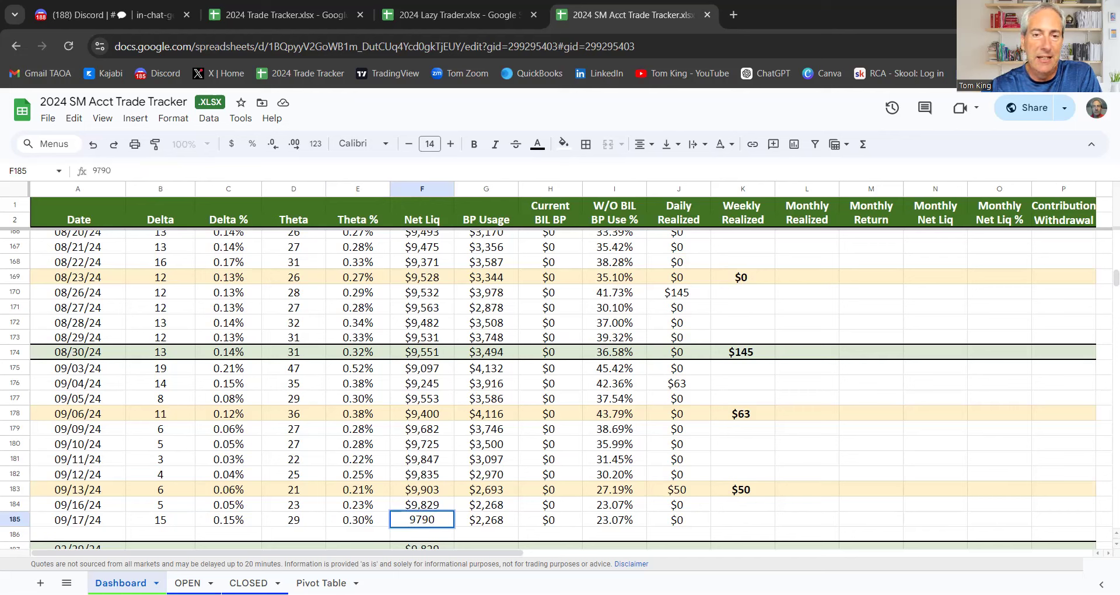
pyautogui.press('Tab')
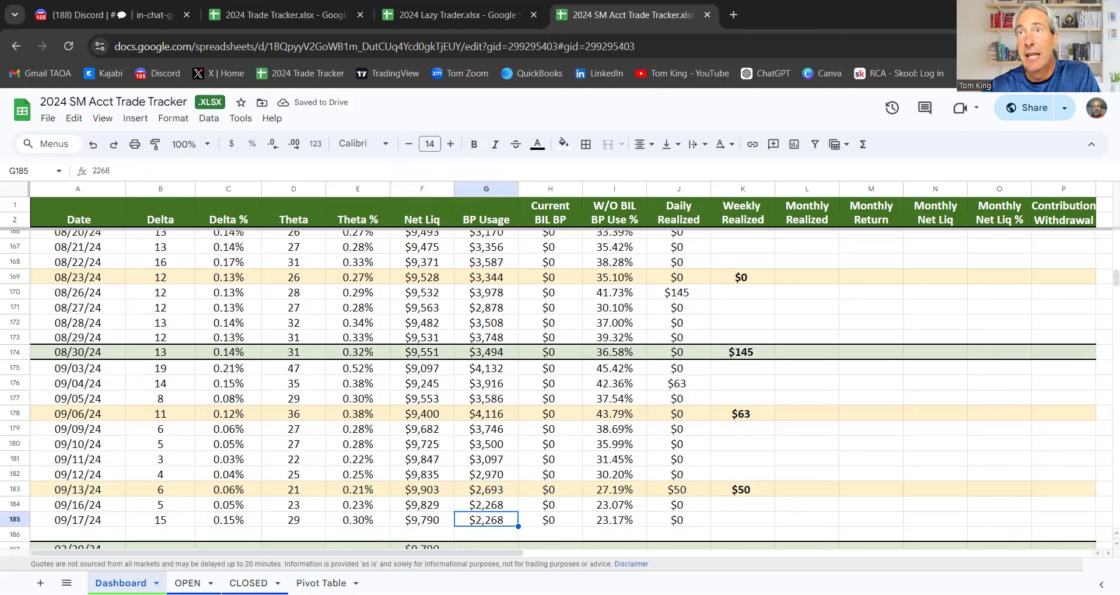
pyautogui.write('4770')
pyautogui.press('Tab')
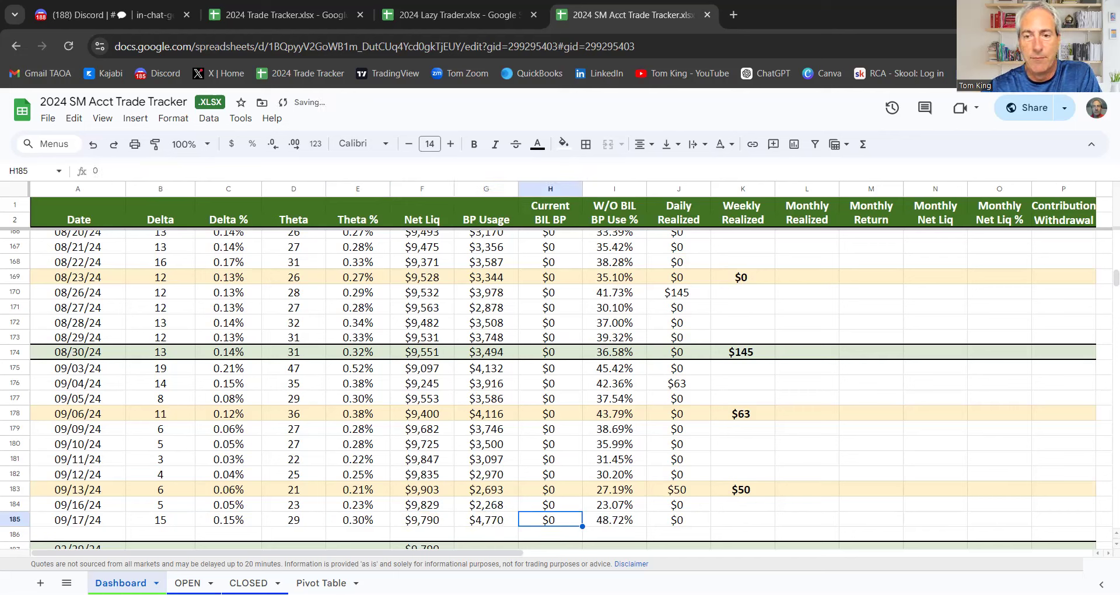
pyautogui.press('Tab')
pyautogui.press('Tab')
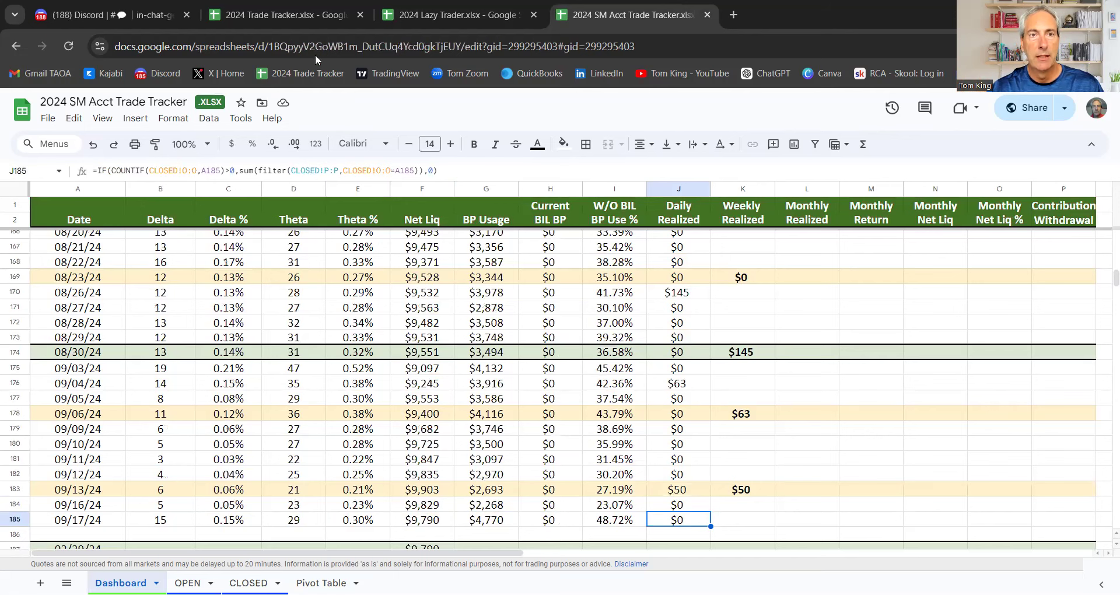
pyautogui.click(116, 15)
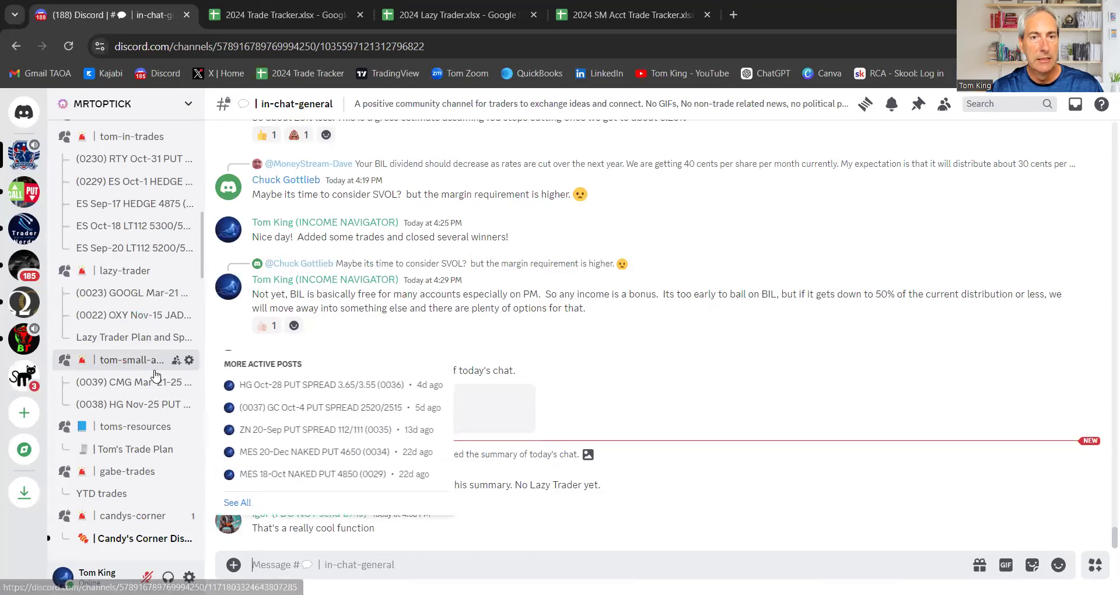
pyautogui.scroll(1, 150, 350)
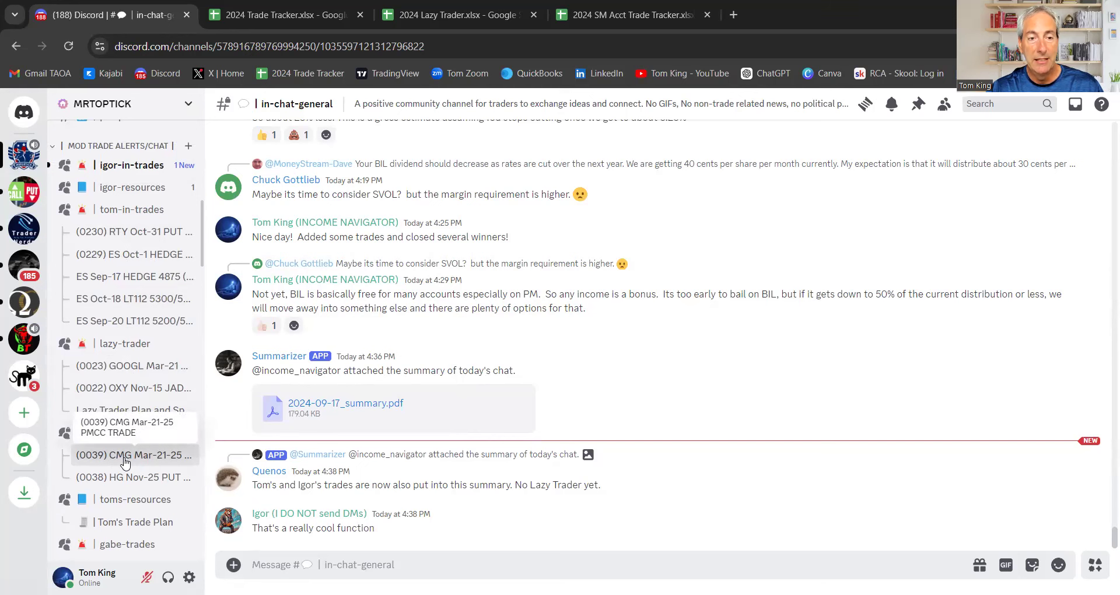
pyautogui.click(621, 16)
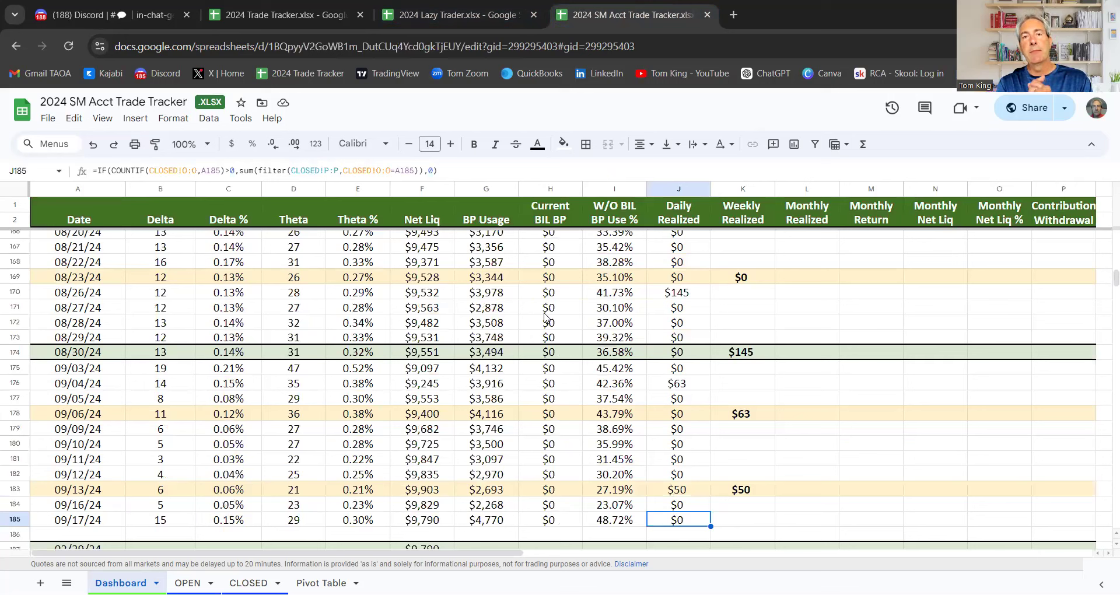